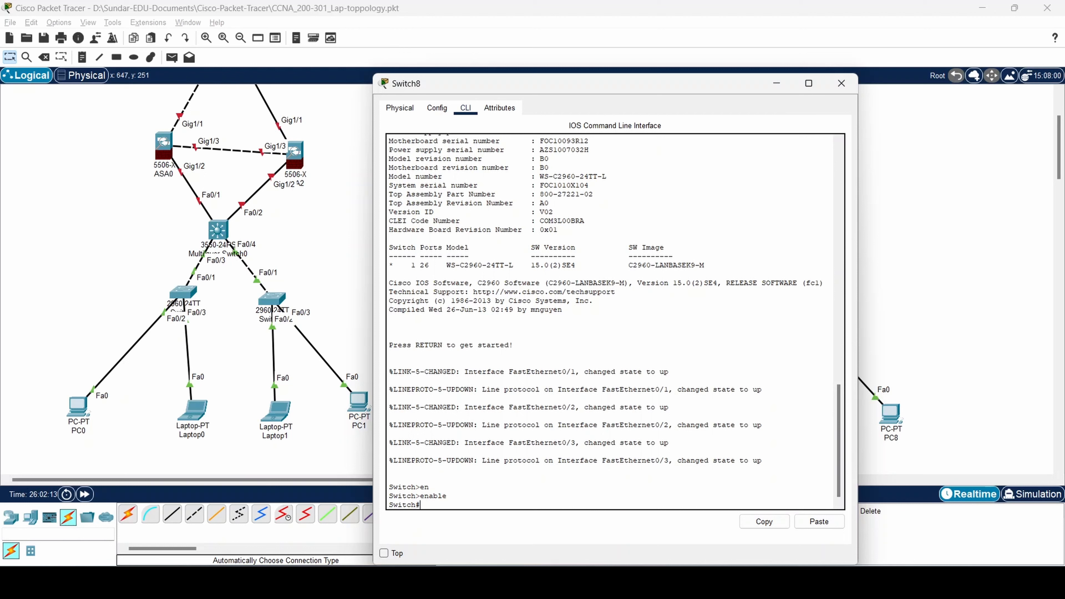
Enter global configuration mode with configure terminal and begin the hostname command.
type("config")
key("Tab")
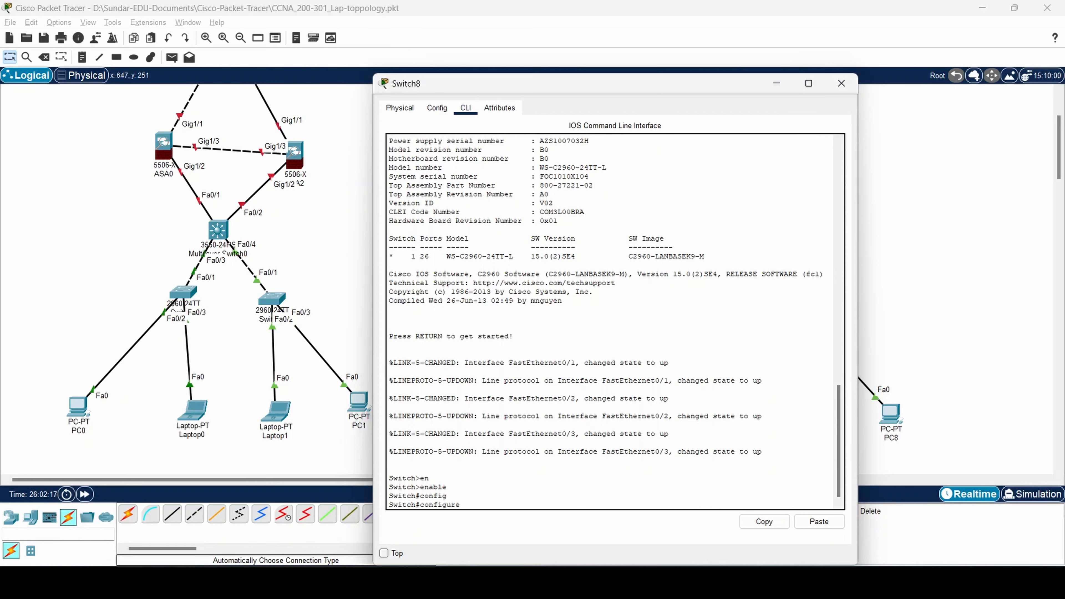
type("ter")
key("Tab")
key("Return")
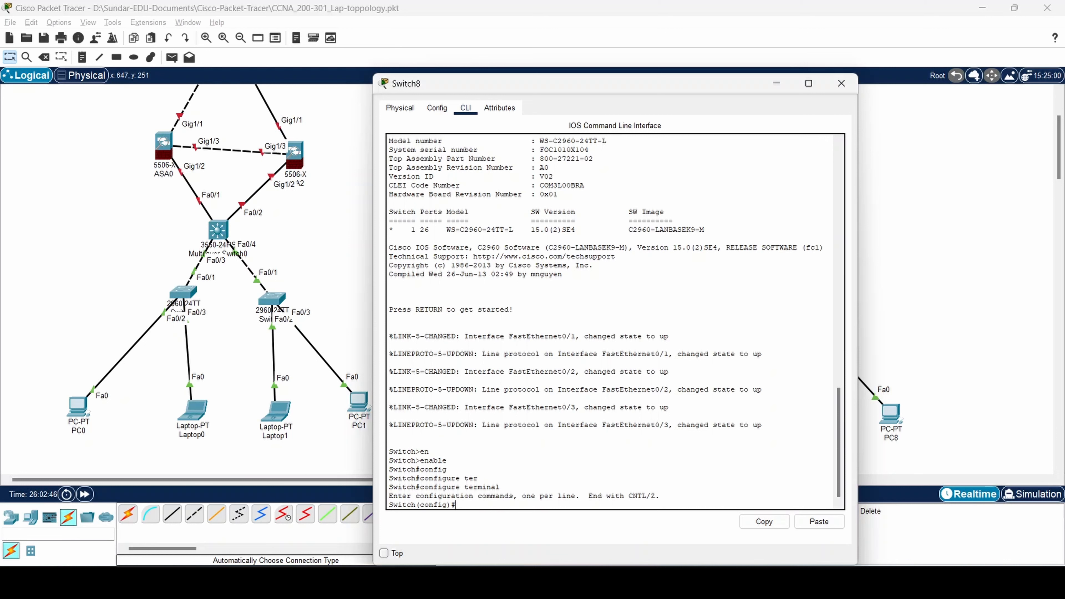
type("H")
key("BackSpace")
type("host")
key("Tab")
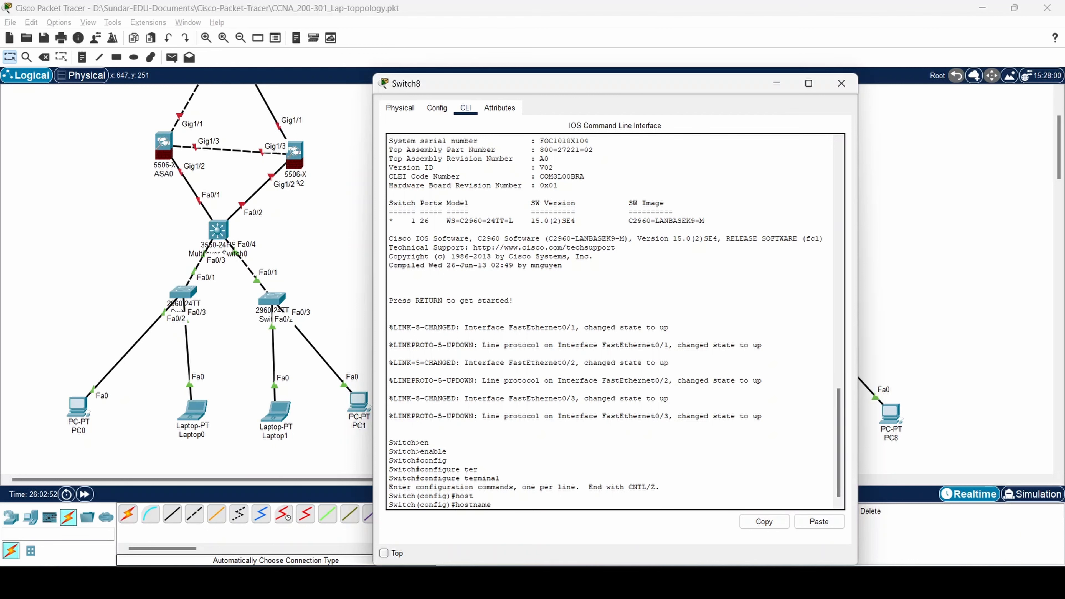
Rename the switch to Accesslayer4 with the hostname command.
type("Accesslayer4")
key("Return")
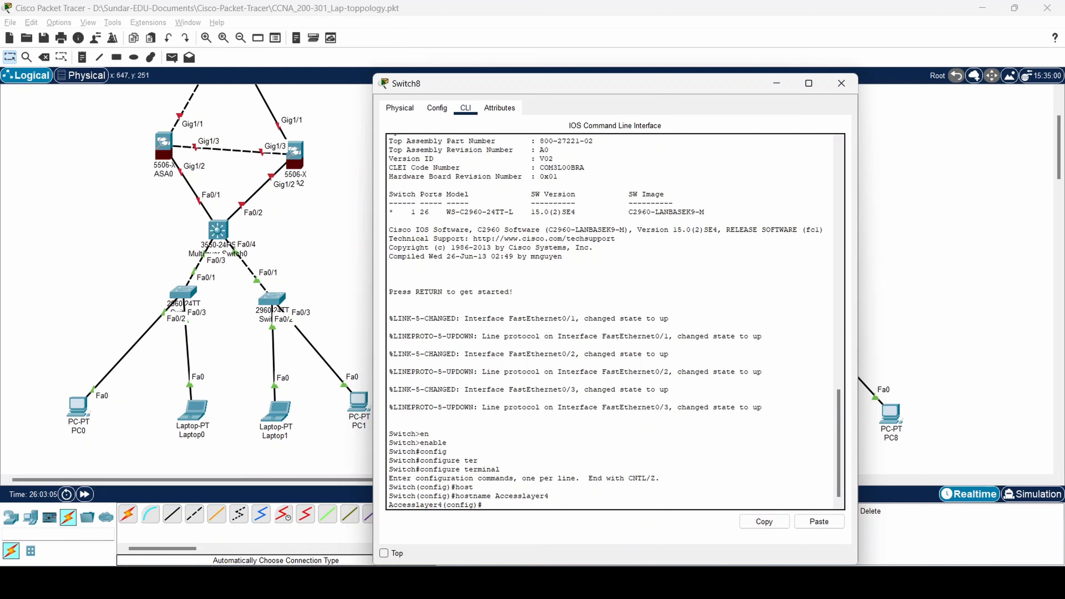
type("en")
key("Return")
Set the enable secret password and start the line vty command.
type("en")
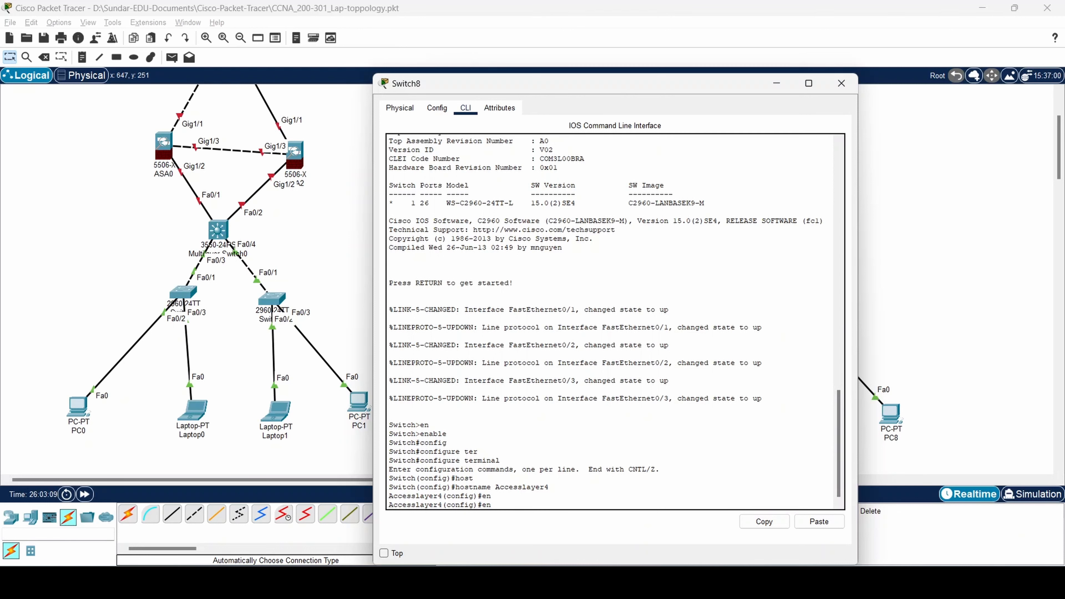
type("ab")
key("Tab")
type("se")
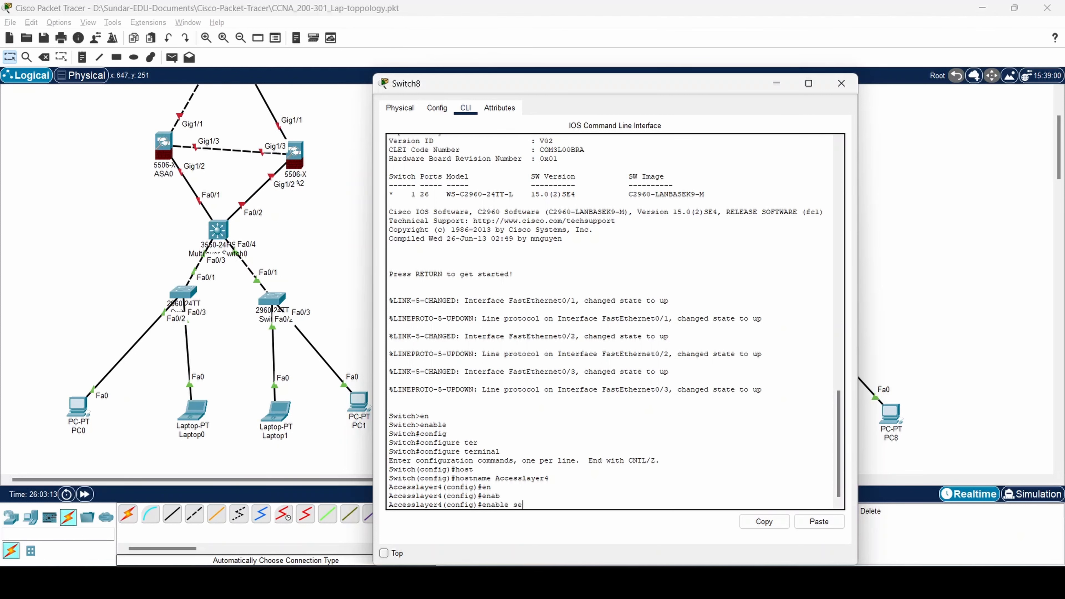
type("cer")
key("Tab")
key("BackSpace")
key("BackSpace")
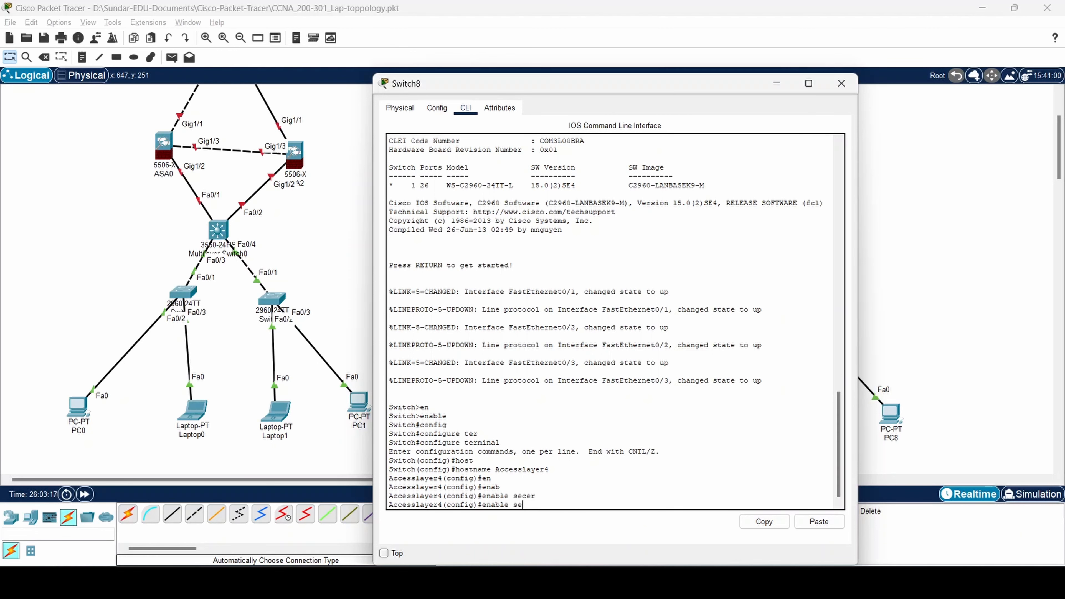
type("c")
type("ret")
key("Tab")
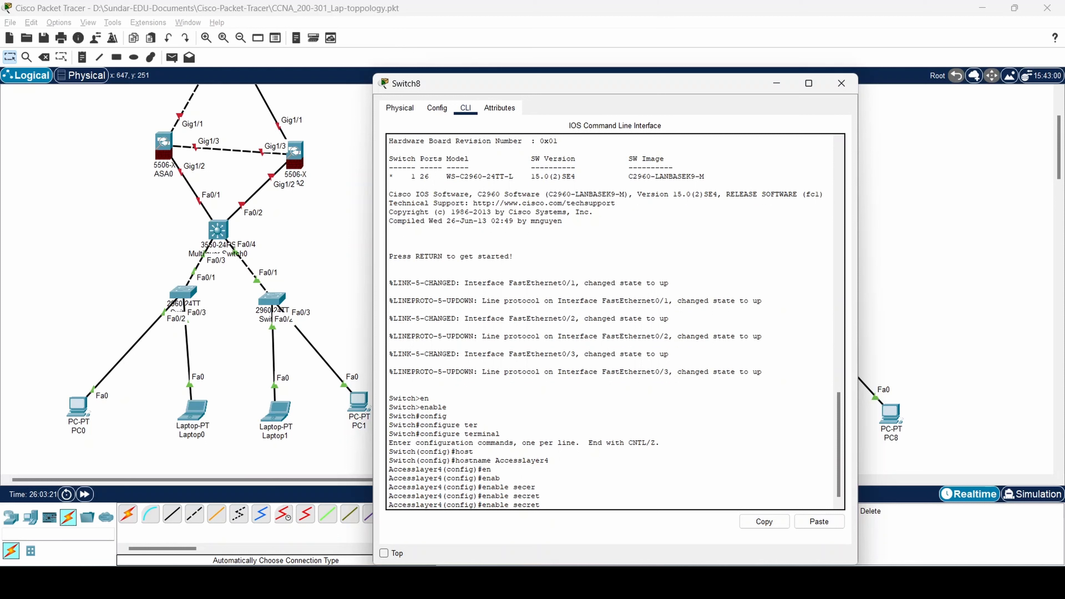
type("Cisco@123")
key("Return")
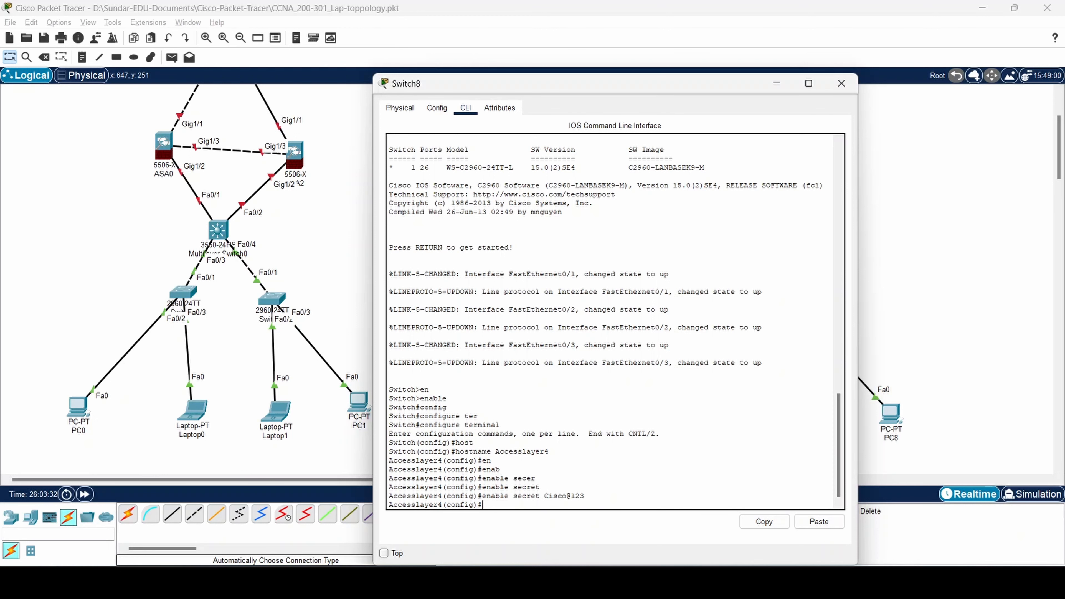
type("line vty")
key("Tab")
Give line vty 0 15 a password, enable login, and exit to global configuration.
type("0 15")
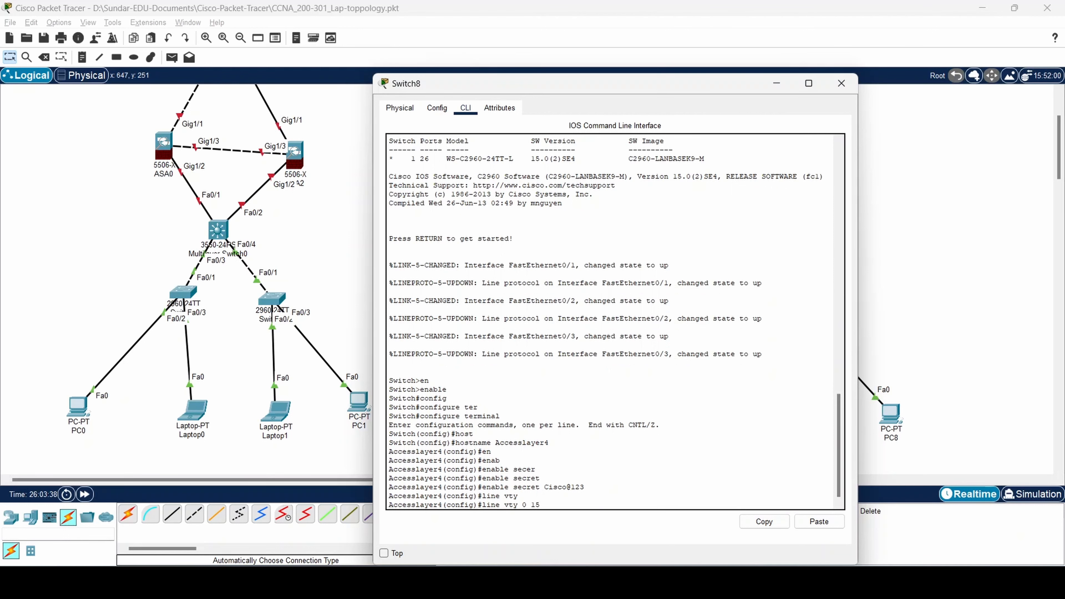
key("Return")
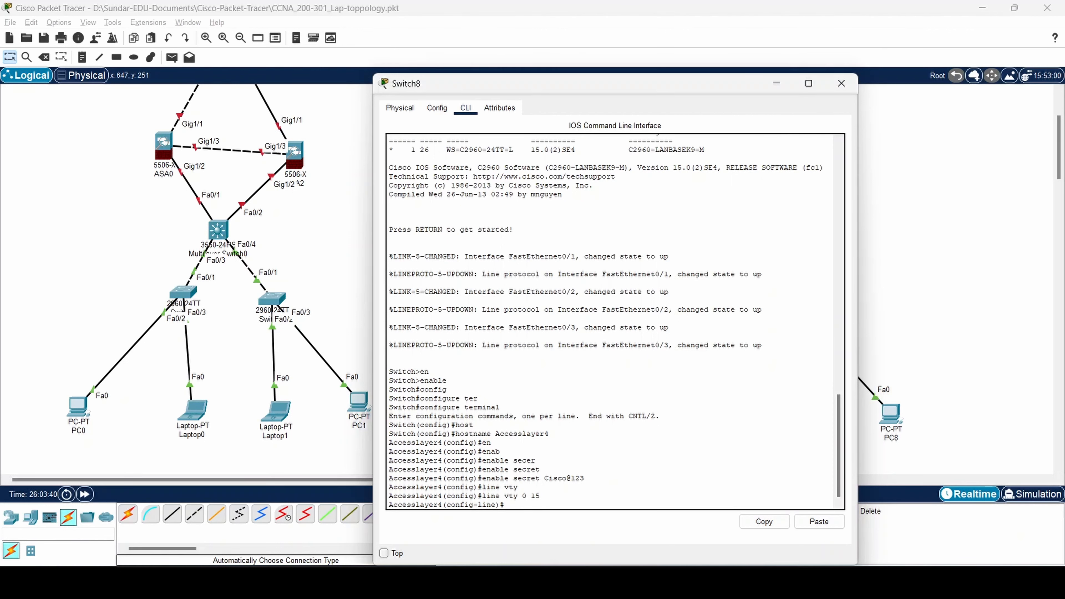
type("pass")
key("Tab")
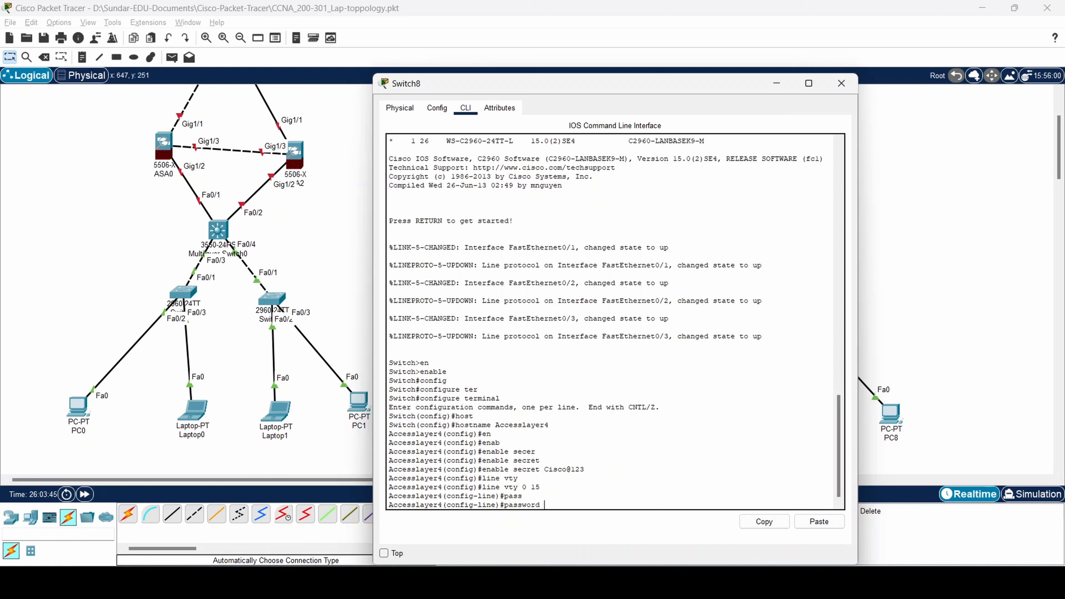
type("Tel@123")
key("Return")
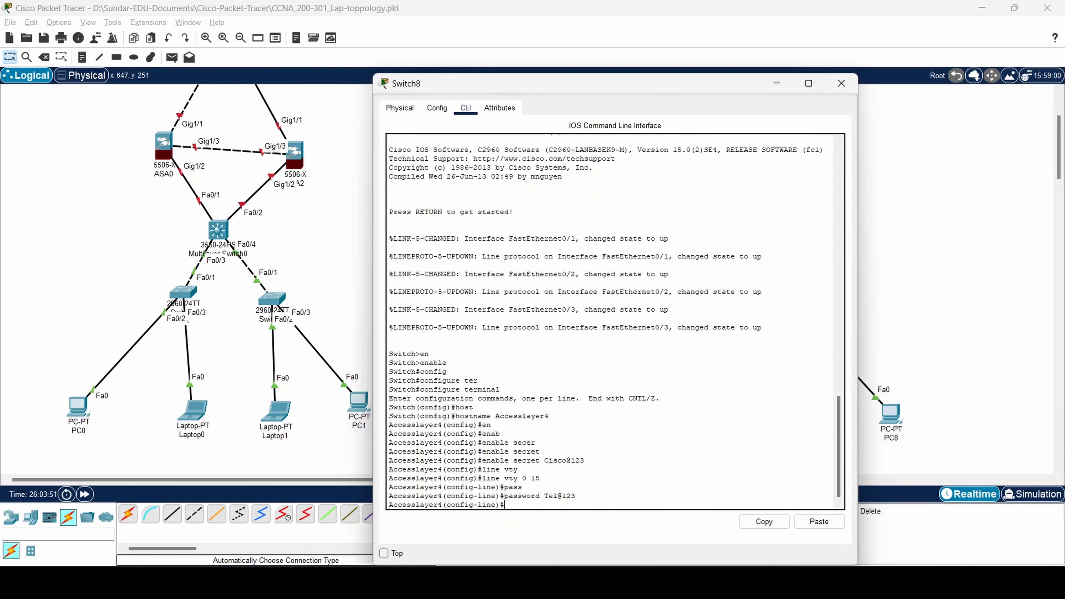
type("login")
key("Return")
type("exit")
key("Return")
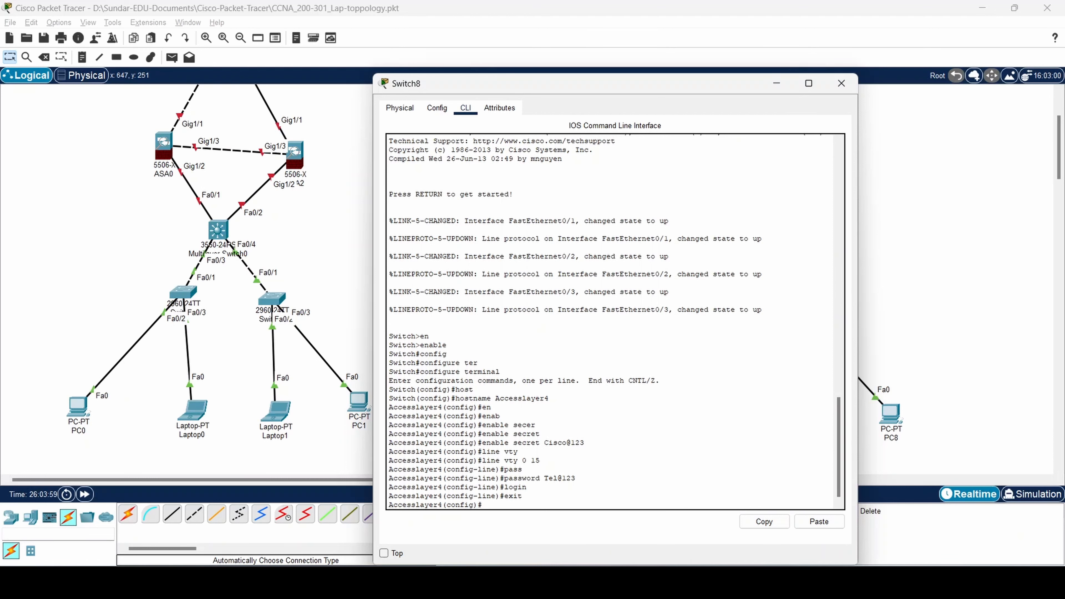
Enter configuration for line console 0.
type("ine")
key("Tab")
type("consol")
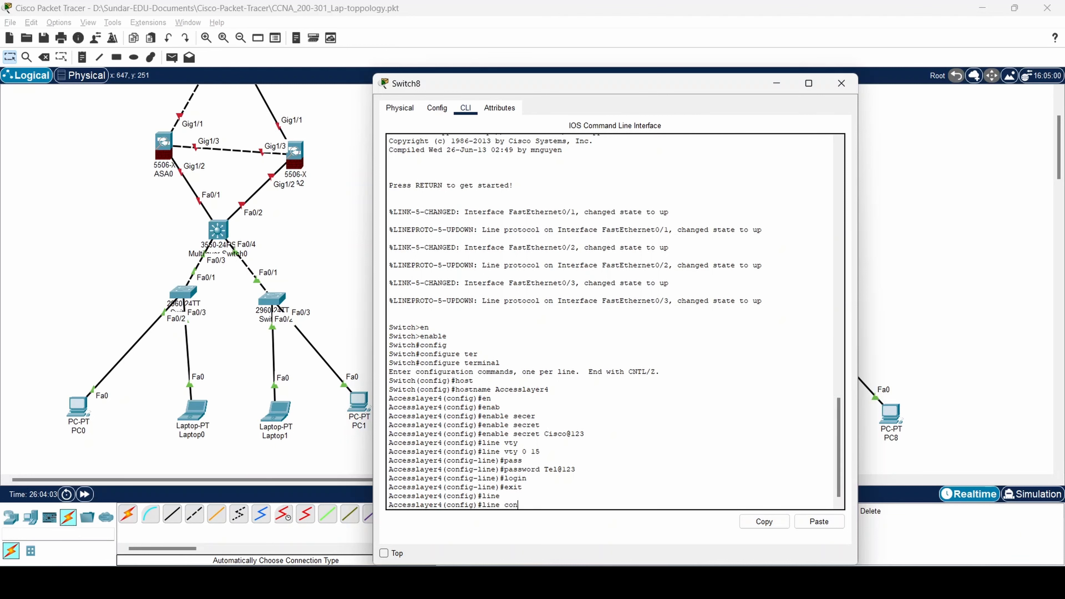
key("Tab")
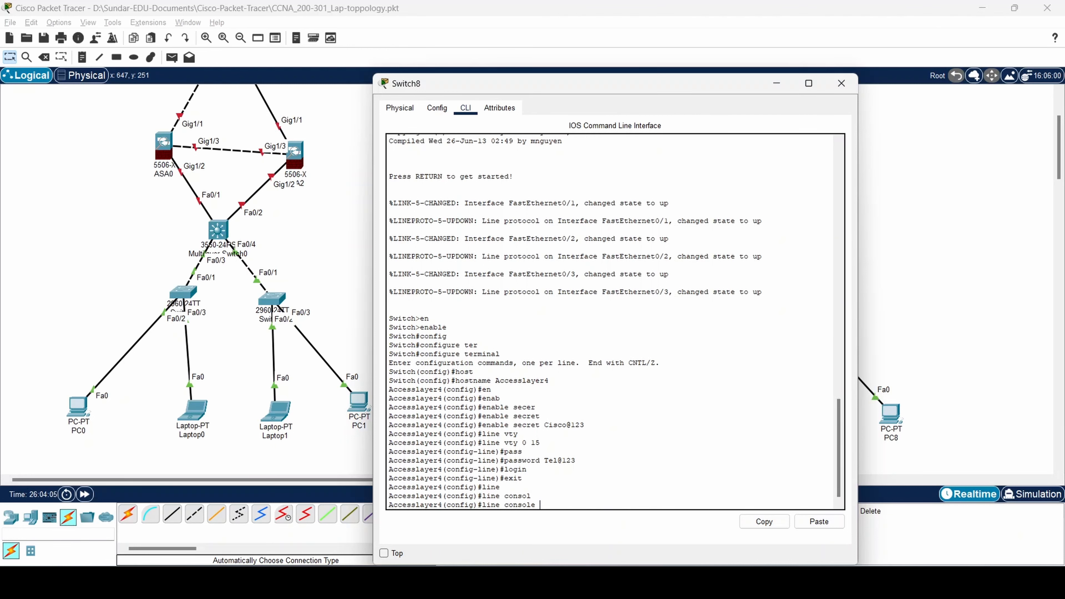
type("0")
key("Return")
Set the console password, require login, and exit to global configuration.
type("pass")
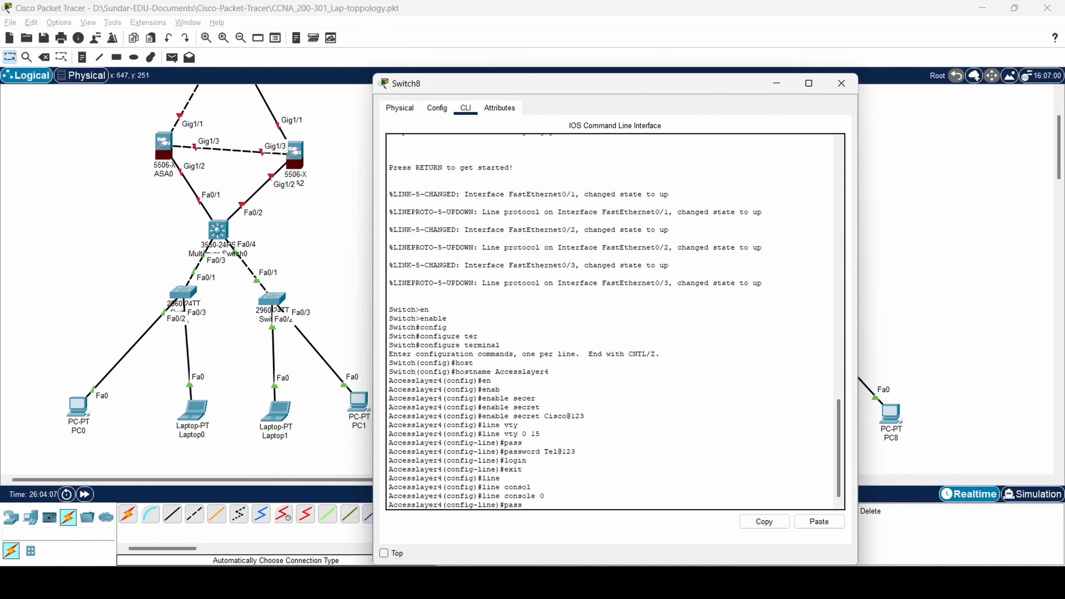
key("Tab")
type("Con@123")
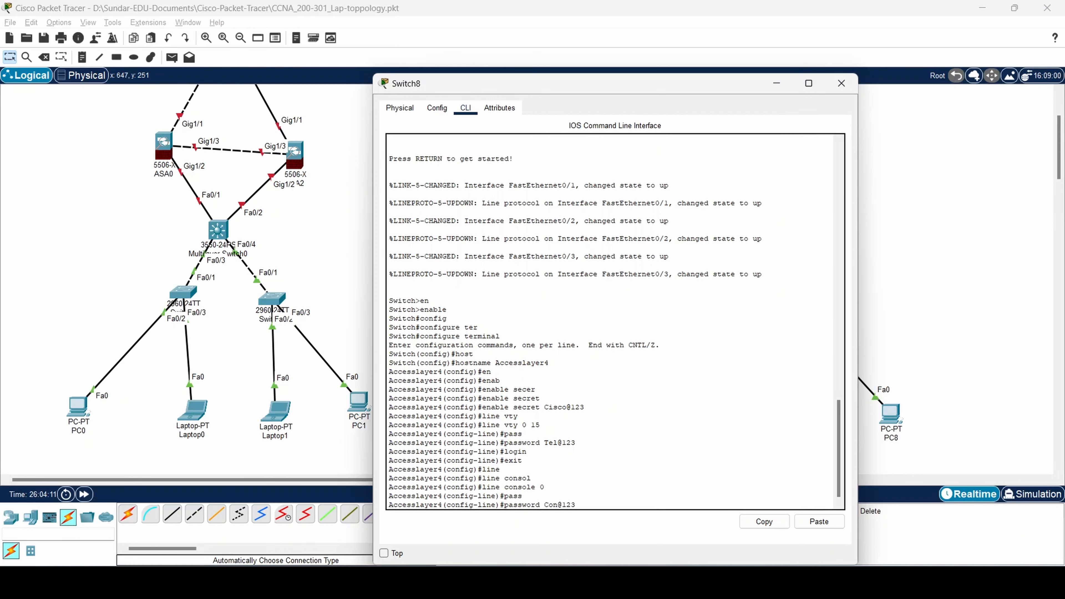
key("Return")
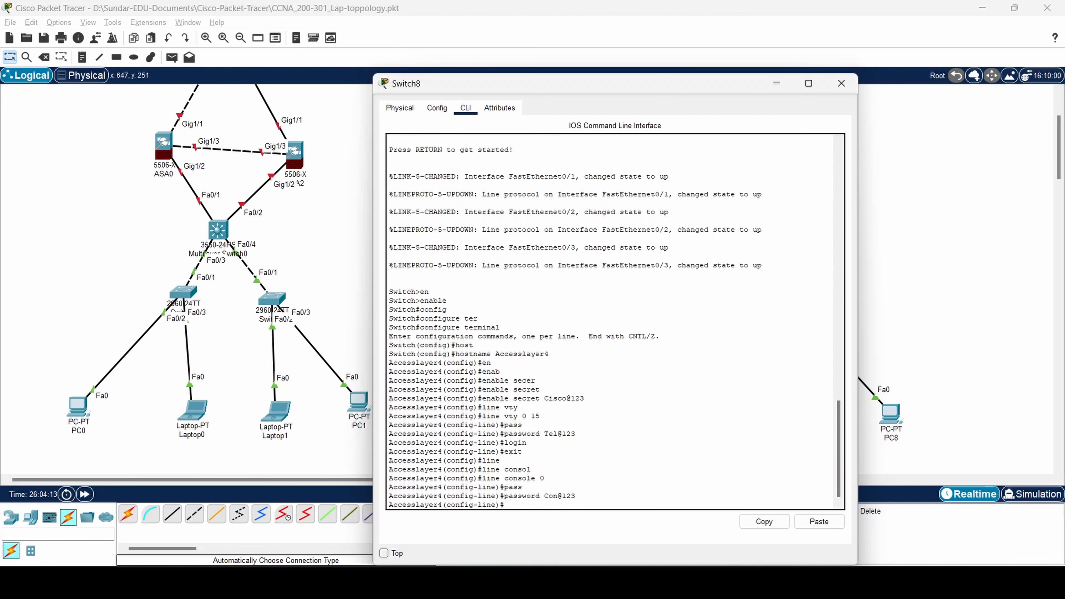
type("login")
key("Return")
type("exit")
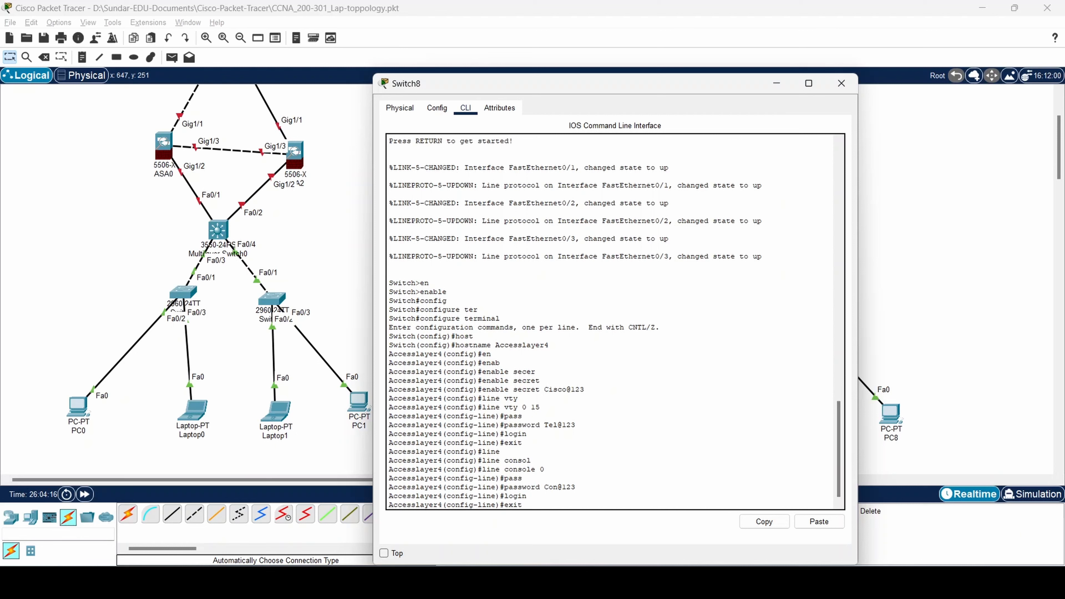
key("Return")
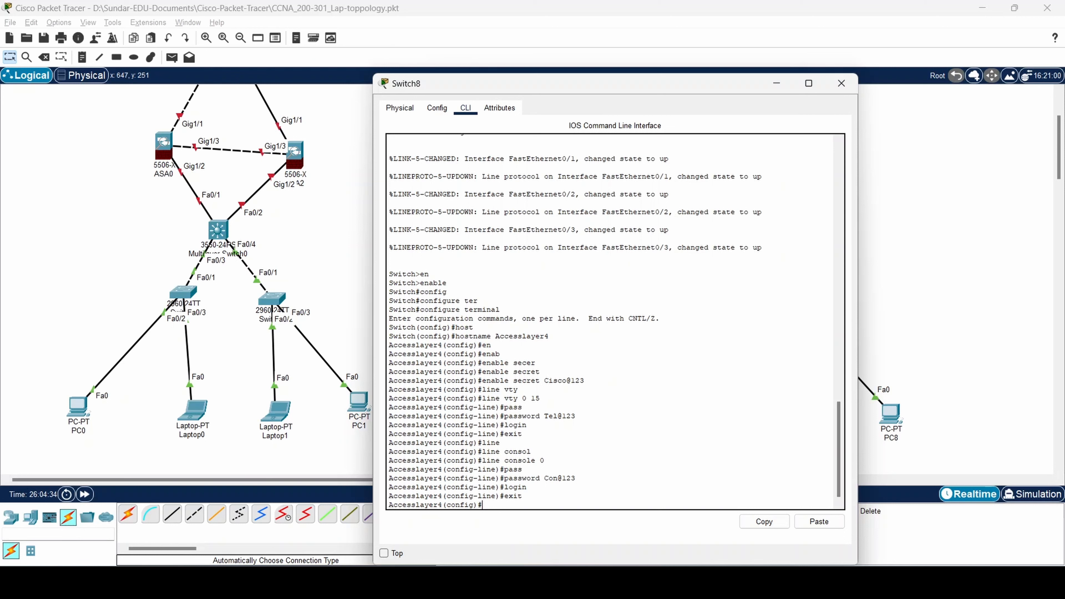
Create the standard access list TELNET-ACCESS.
type("ip acc")
key("Tab")
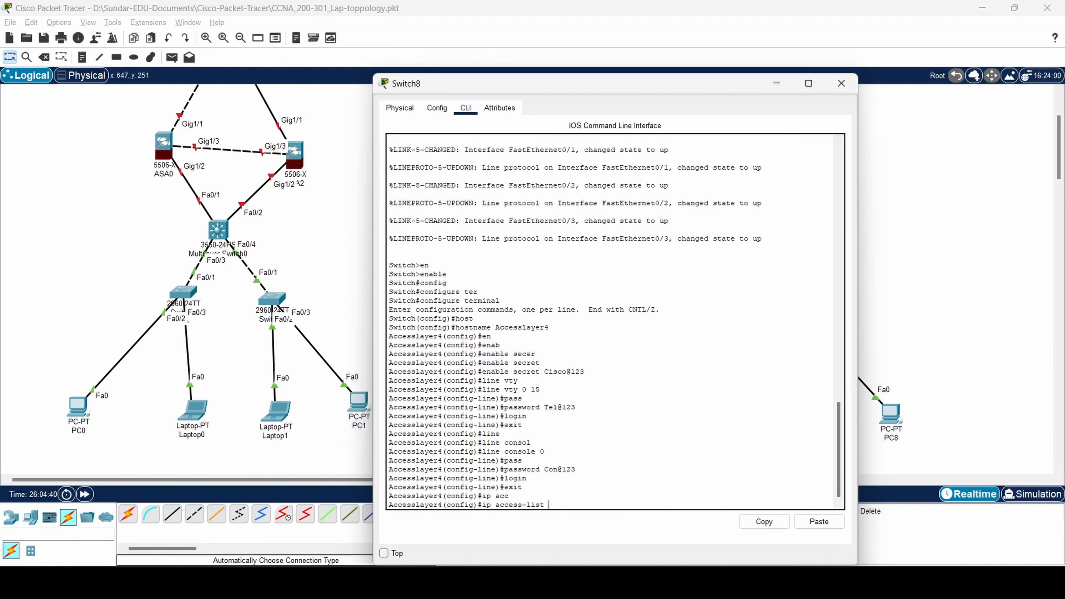
type("TELENET-ACCESS")
key("Return")
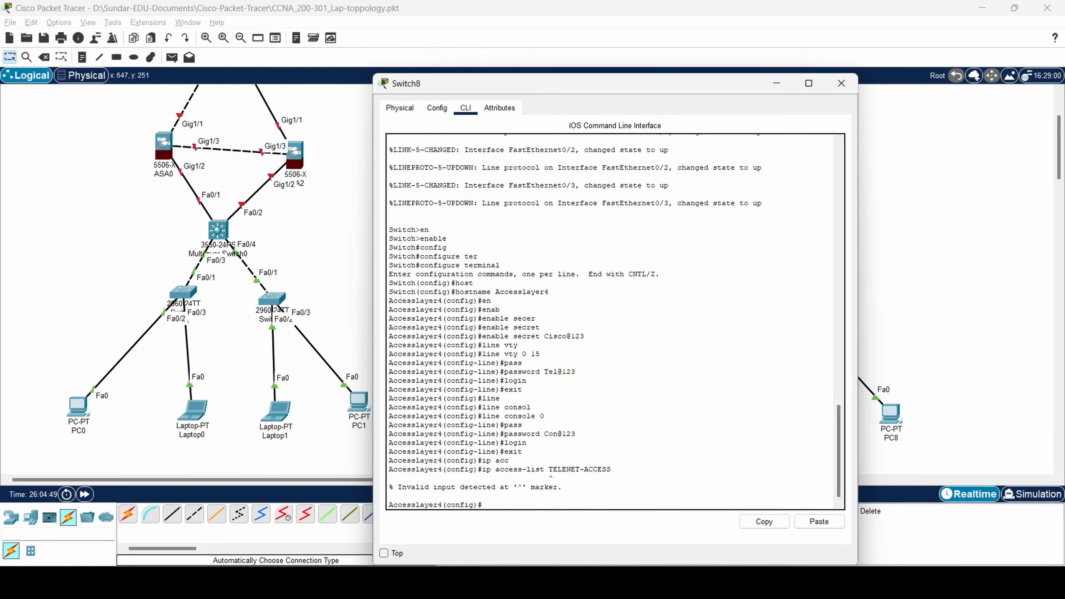
key("Up")
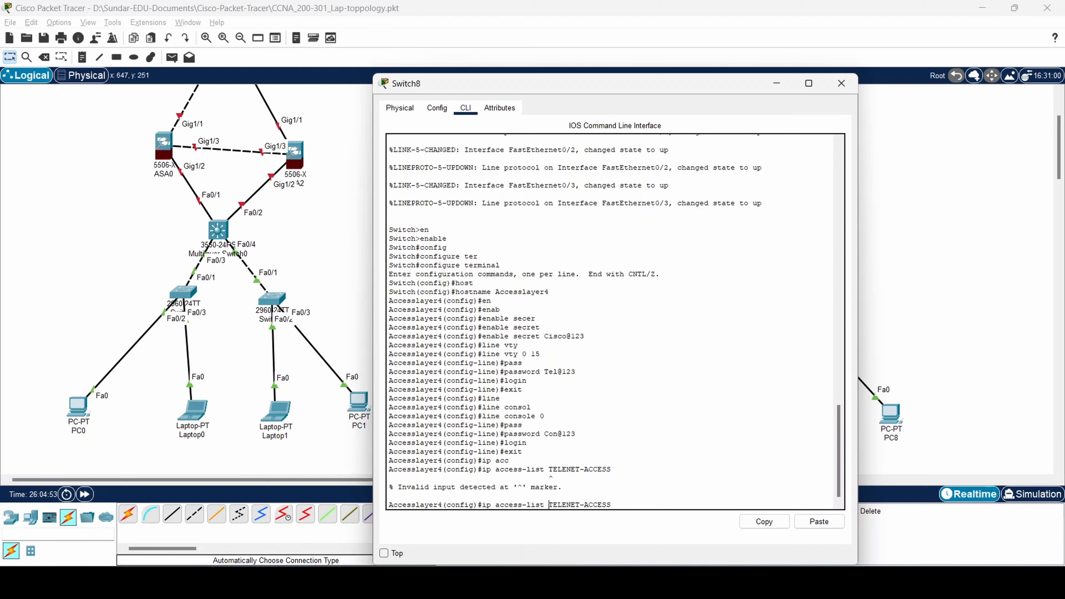
type("st")
key("BackSpace")
key("BackSpace")
key("BackSpace")
key("BackSpace")
key("BackSpace")
key("BackSpace")
key("BackSpace")
key("BackSpace")
key("BackSpace")
key("BackSpace")
key("BackSpace")
key("BackSpace")
key("BackSpace")
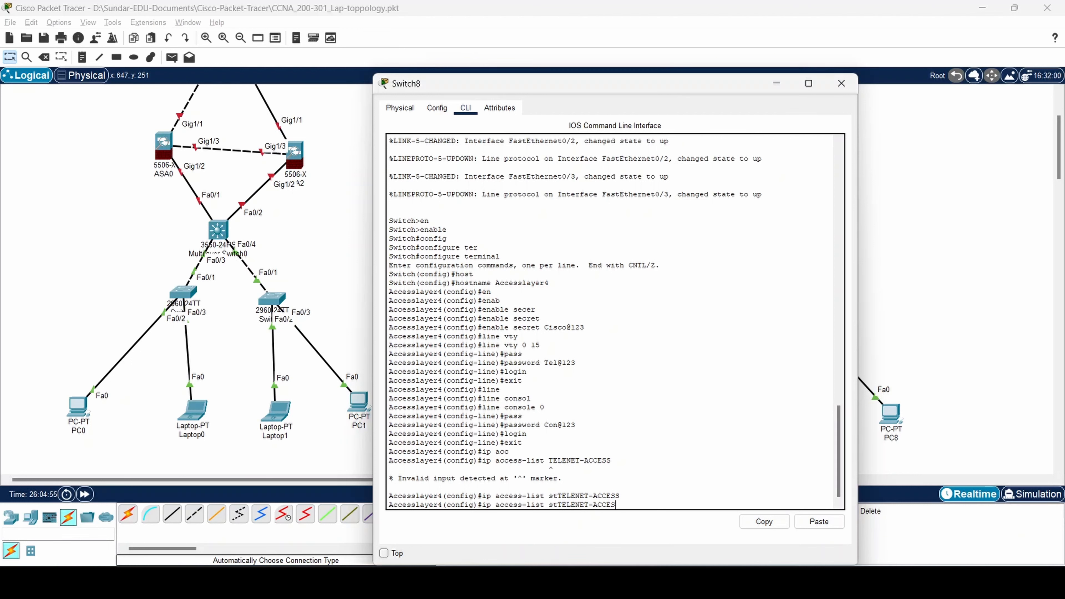
type("nda")
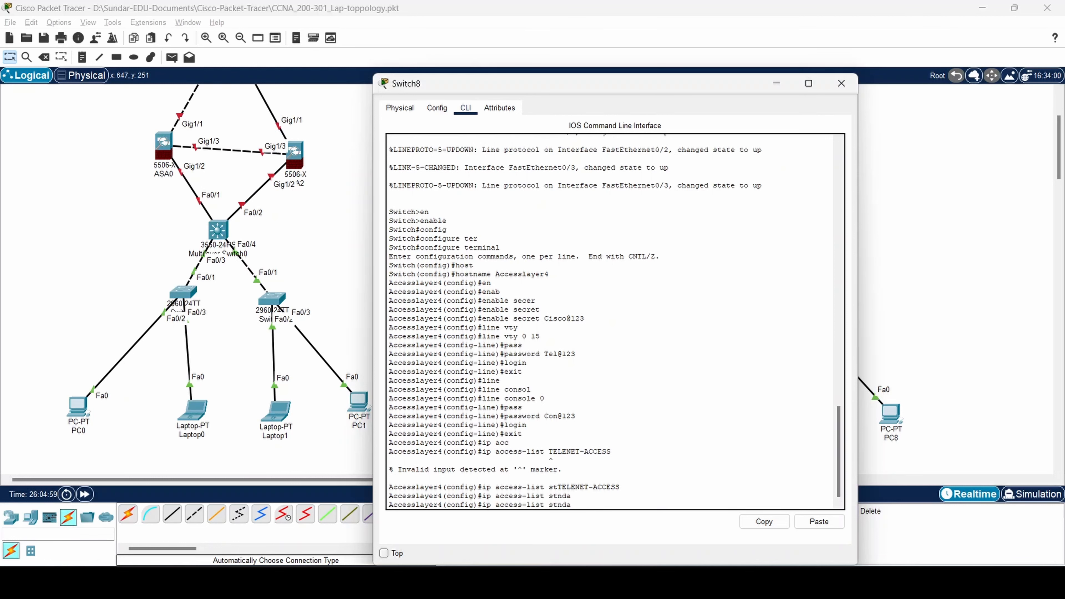
key("BackSpace")
key("BackSpace")
key("BackSpace")
type("tande")
key("BackSpace")
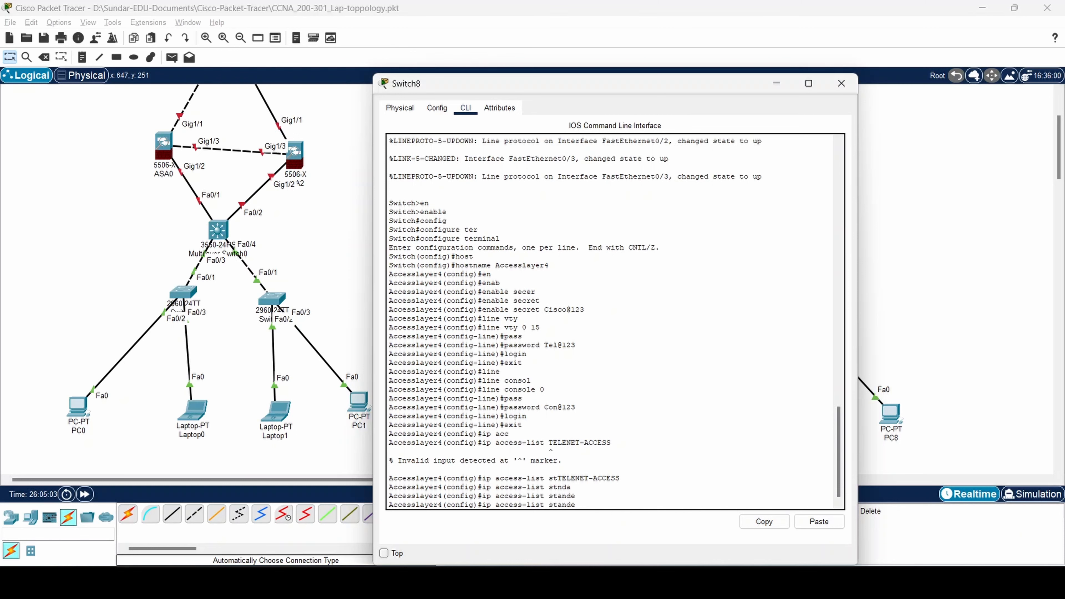
type("ard")
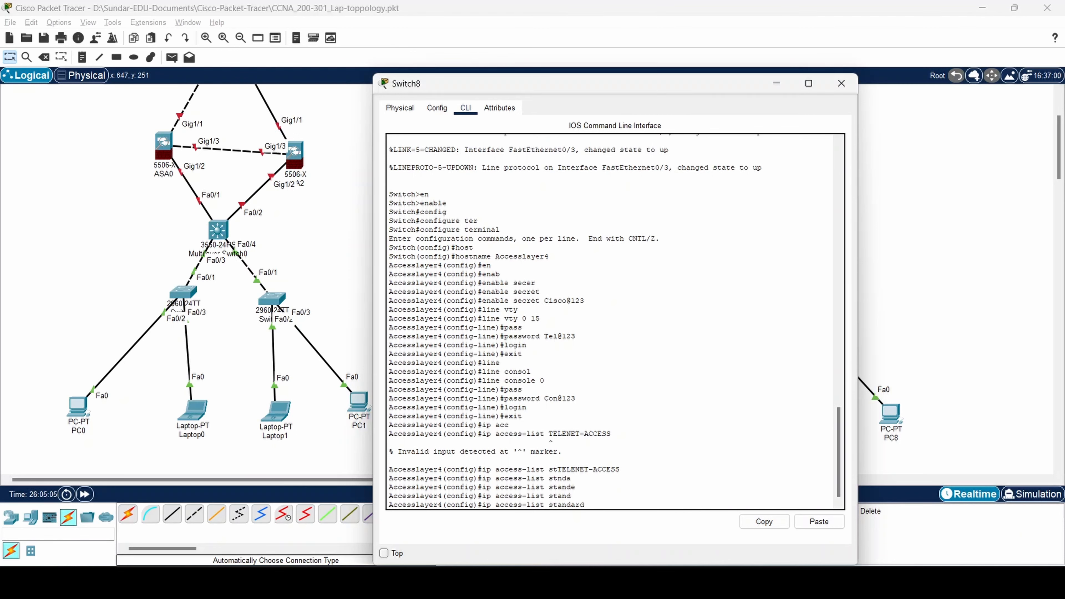
type(" TELNET-ACCESS")
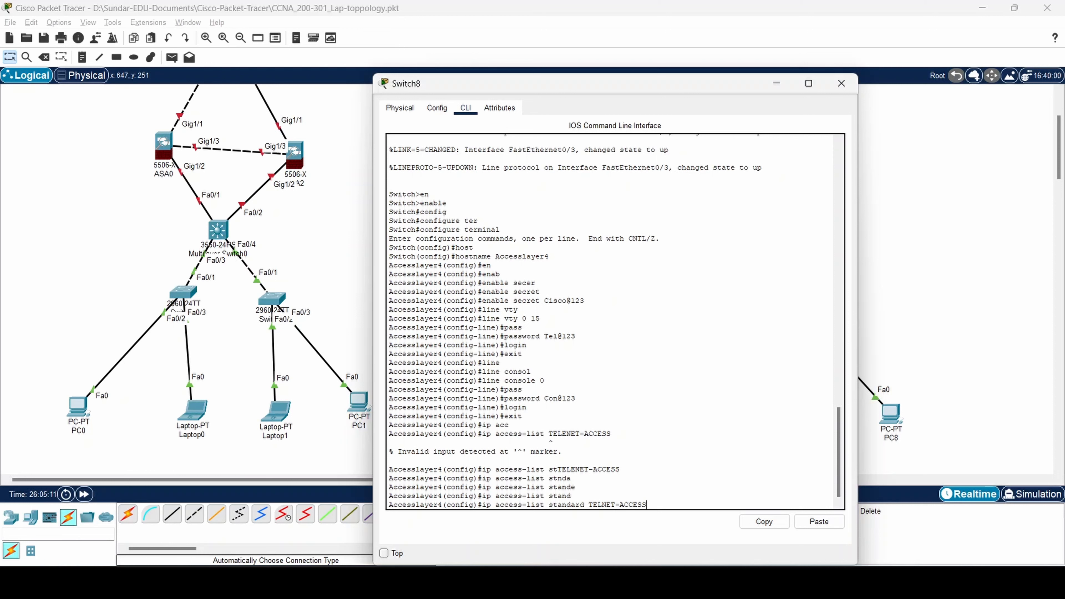
key("Return")
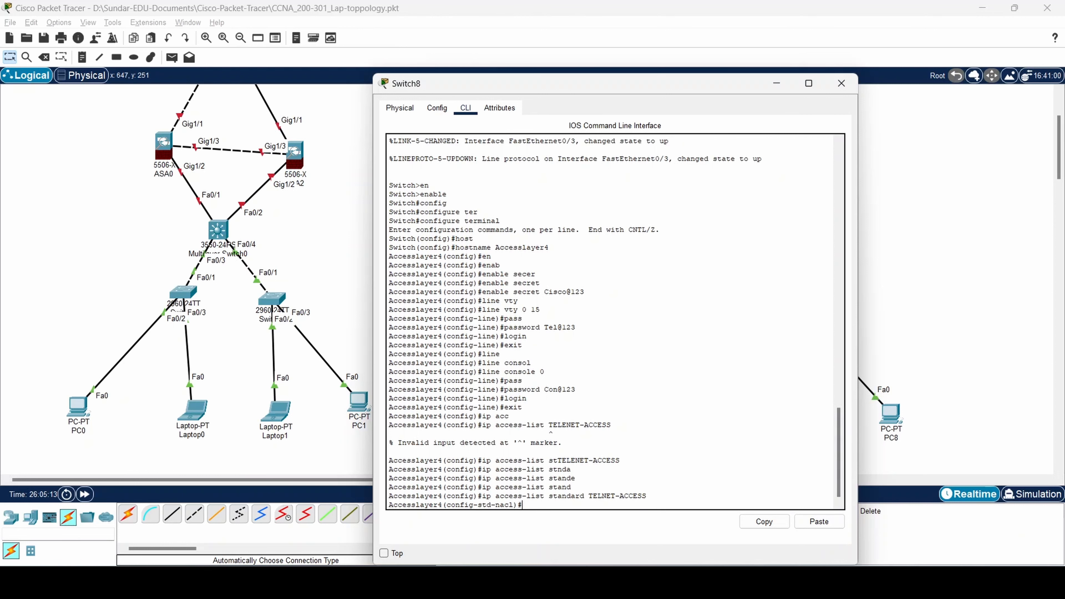
Permit 192.168.1.100 in the access list and exit it.
type("ip addre")
key("Tab")
key("Tab")
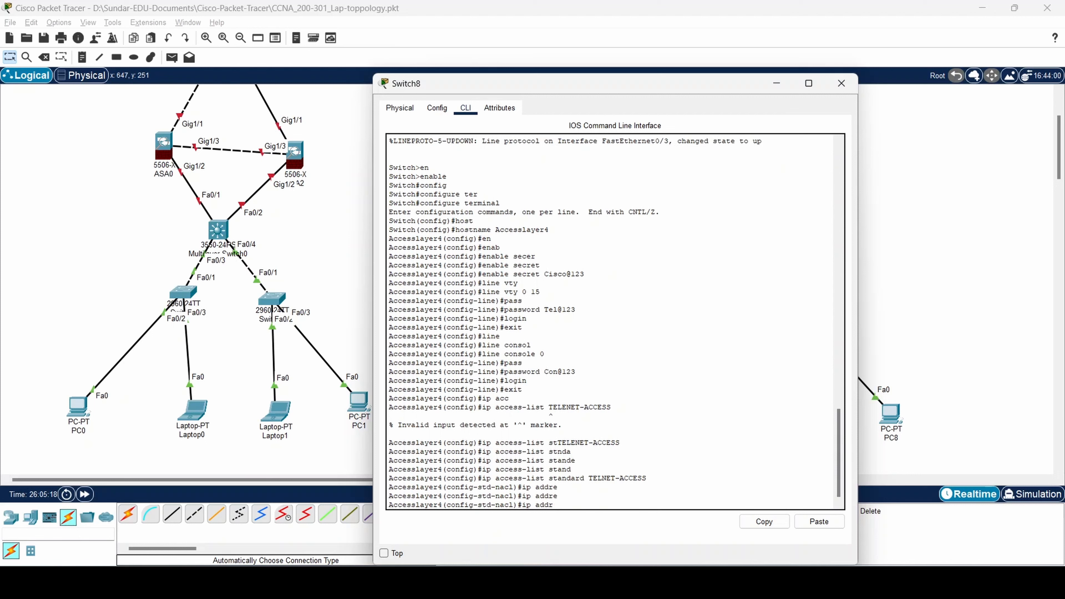
key("BackSpace")
key("BackSpace")
key("BackSpace")
key("BackSpace")
key("BackSpace")
key("BackSpace")
key("BackSpace")
type("permit")
key("Tab")
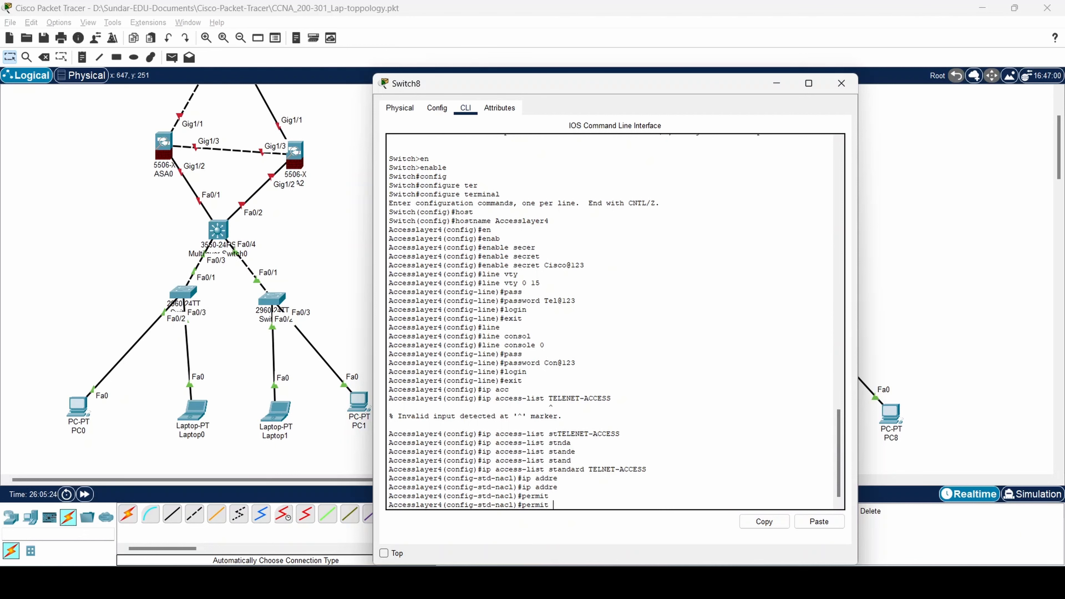
type("92.168.1.100")
key("Return")
type("exit")
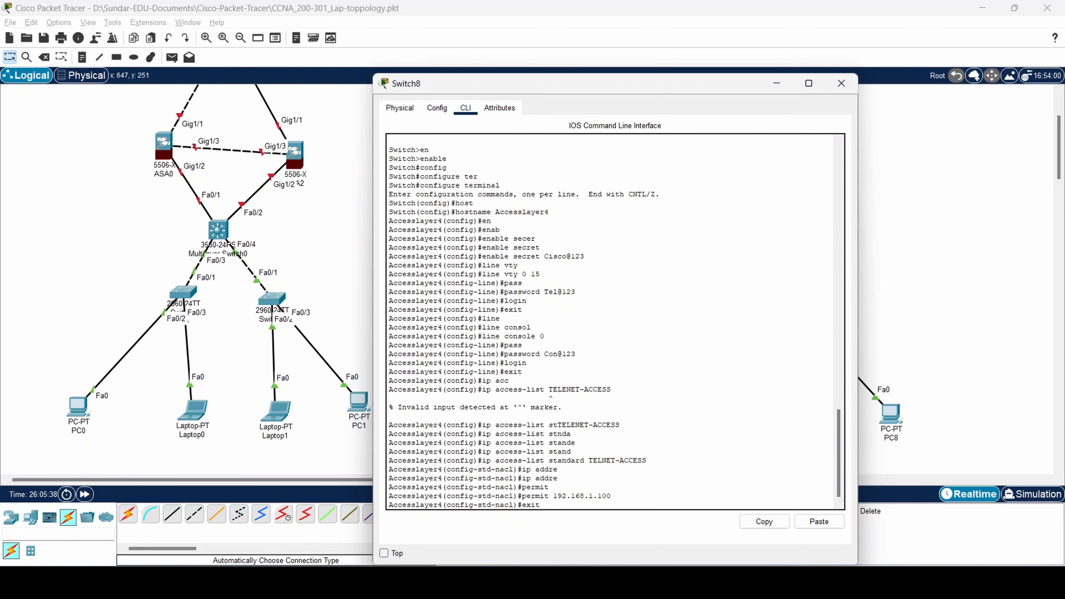
key("Return")
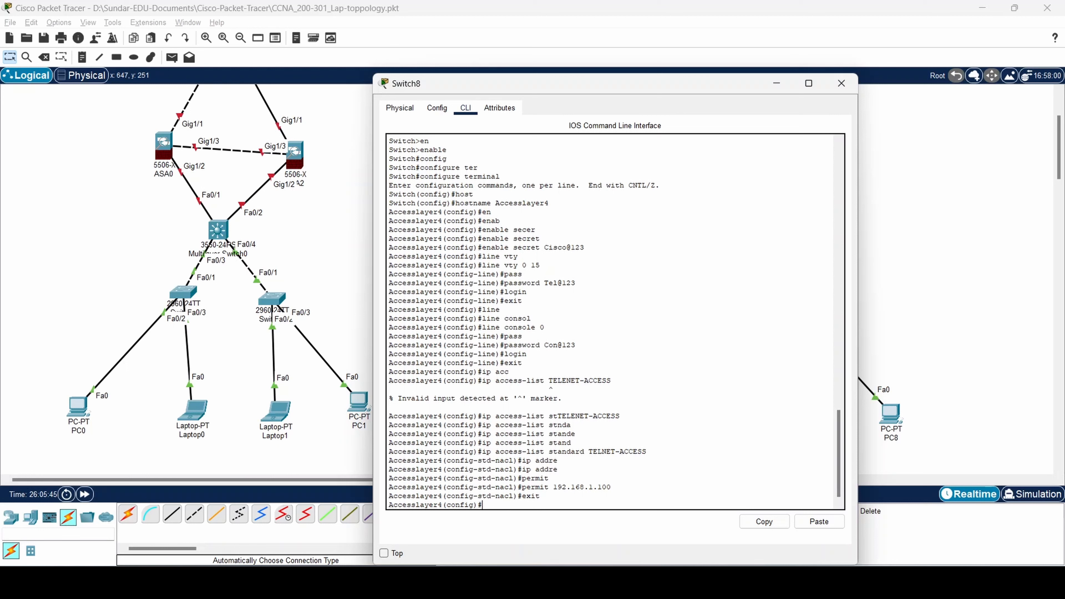
type("ine vty 0 15")
Apply access-class TELNET-ACCESSS inbound on line vty 0 15, then exit.
key("Return")
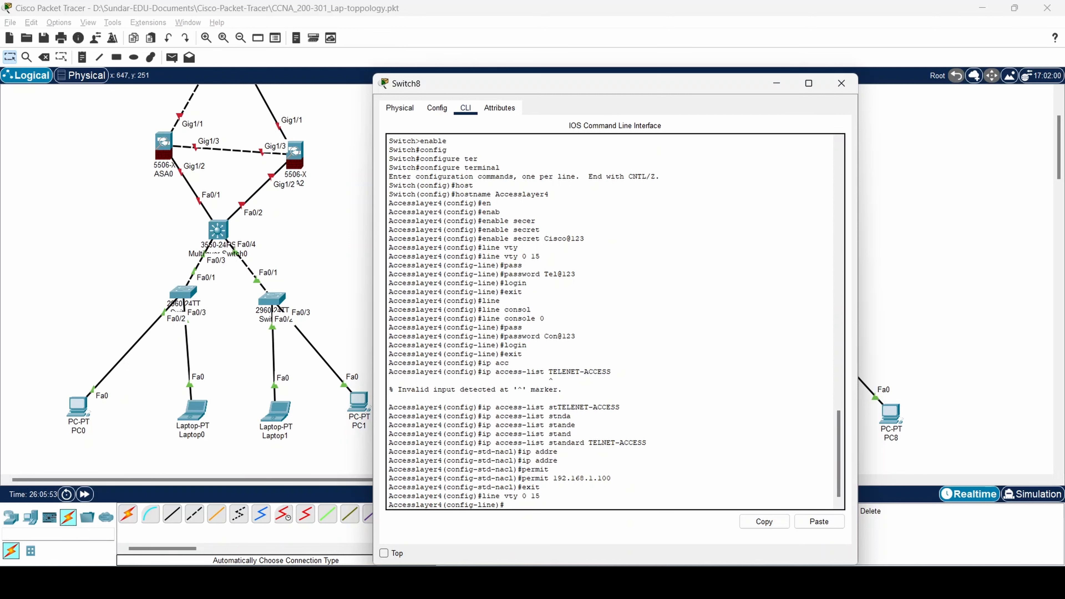
type("acc")
key("Tab")
type("ess")
key("Tab")
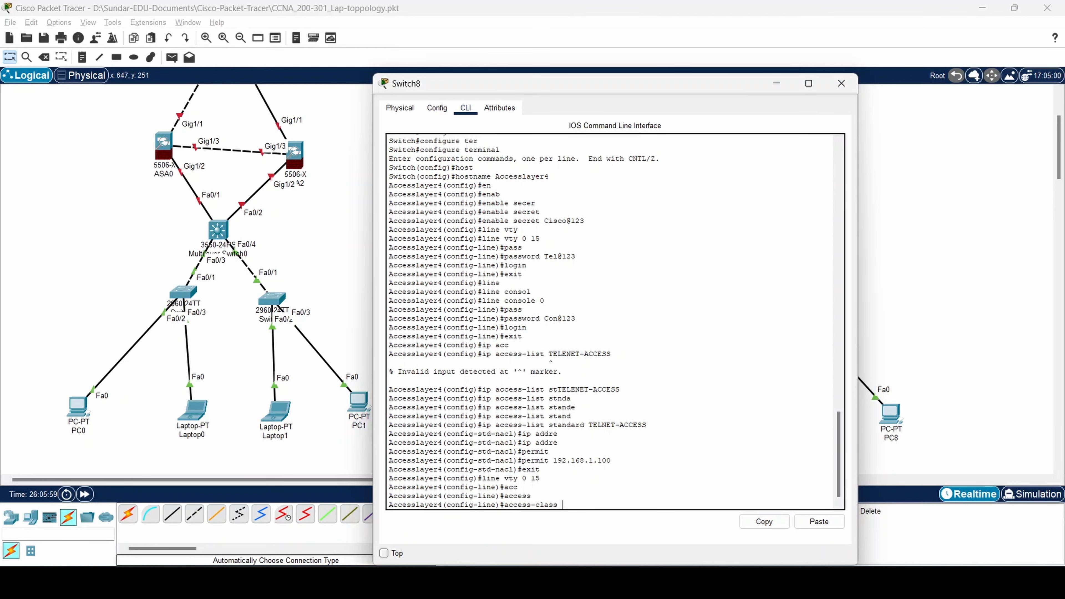
type("?")
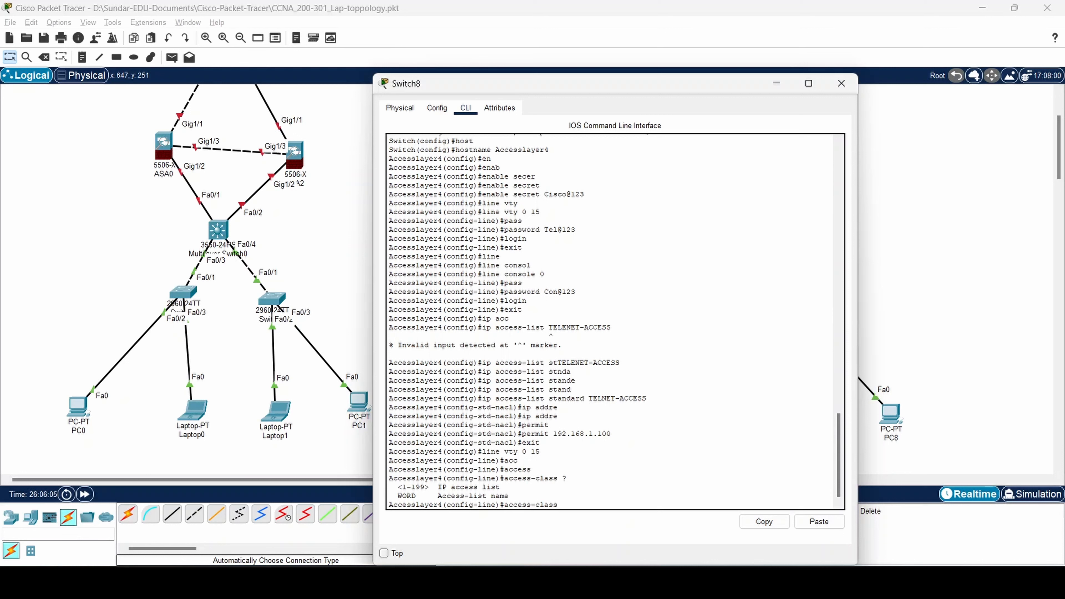
type("TELNET-ACCESSS")
key("Return")
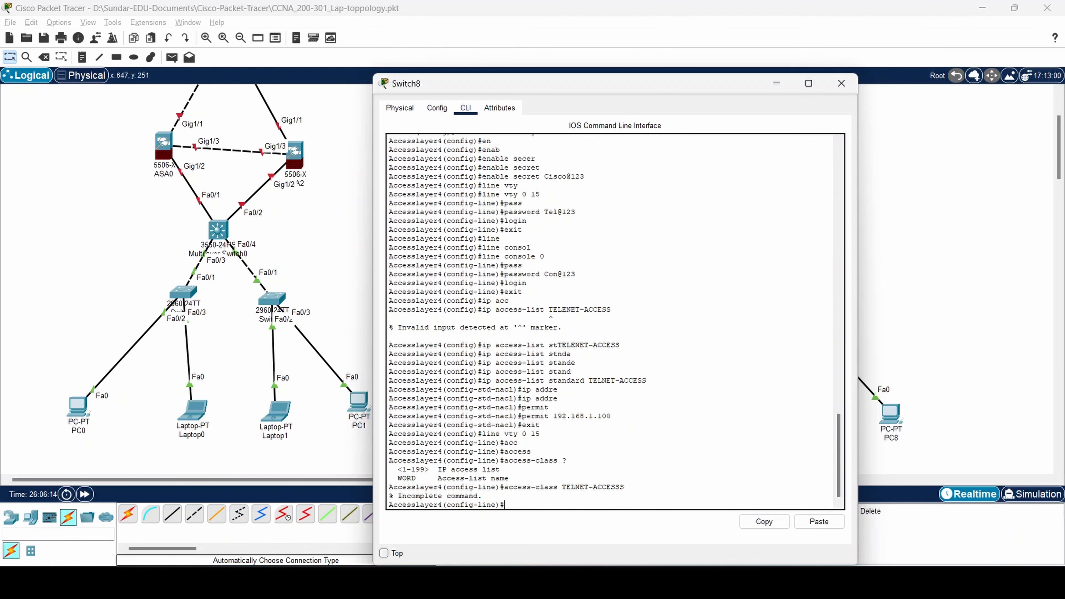
key("Up")
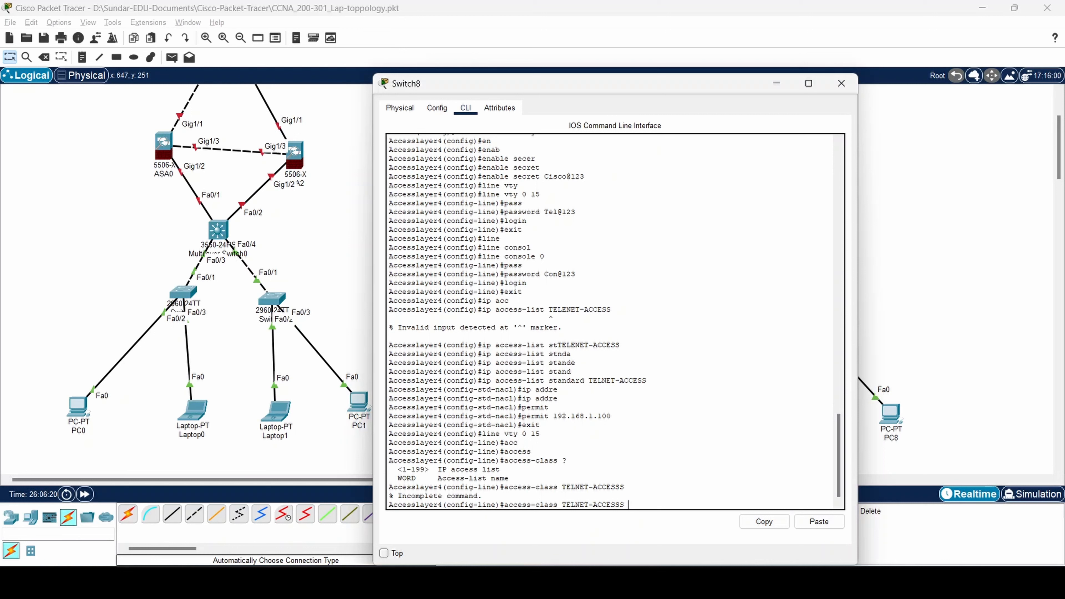
type("in")
key("Return")
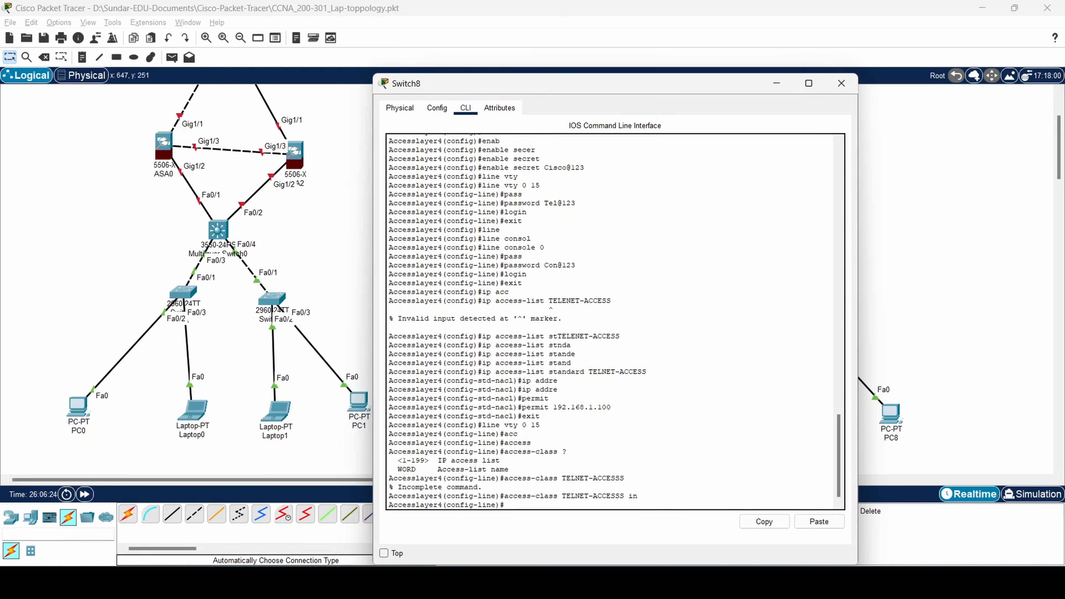
type("exit")
key("Return")
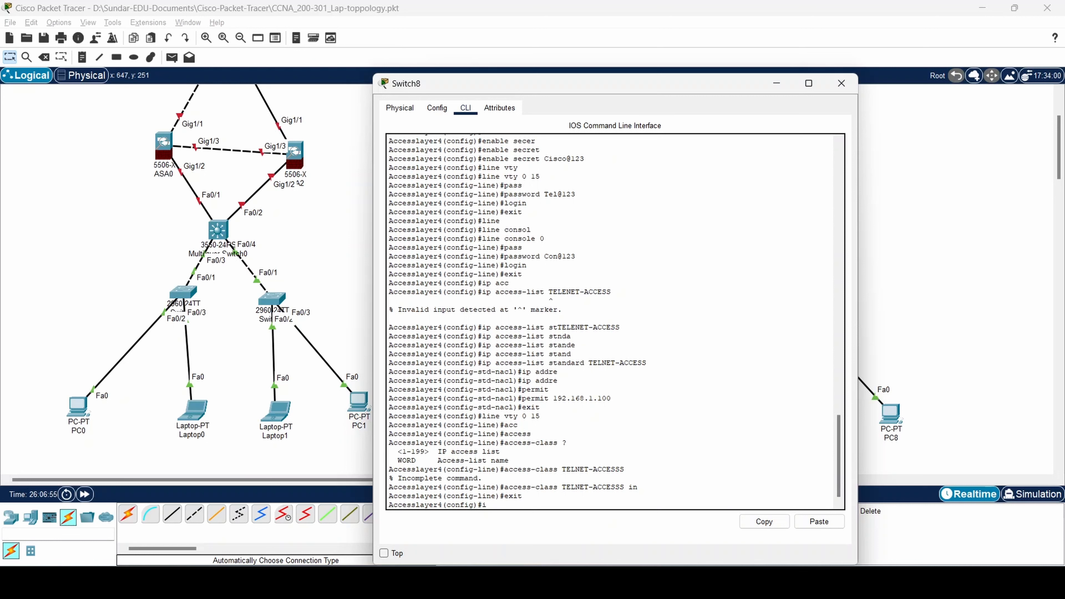
Assign 192.168.1.50 255.255.255.0 to interface vlan 1 and exit.
type("nter")
key("Tab")
type("vlan")
key("Tab")
type("1")
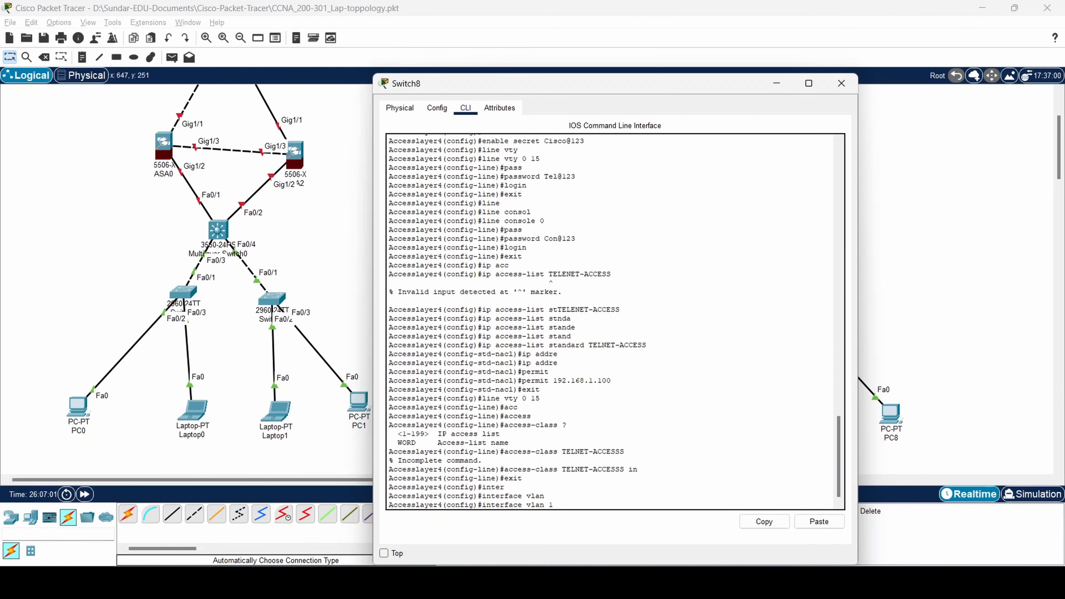
key("Return")
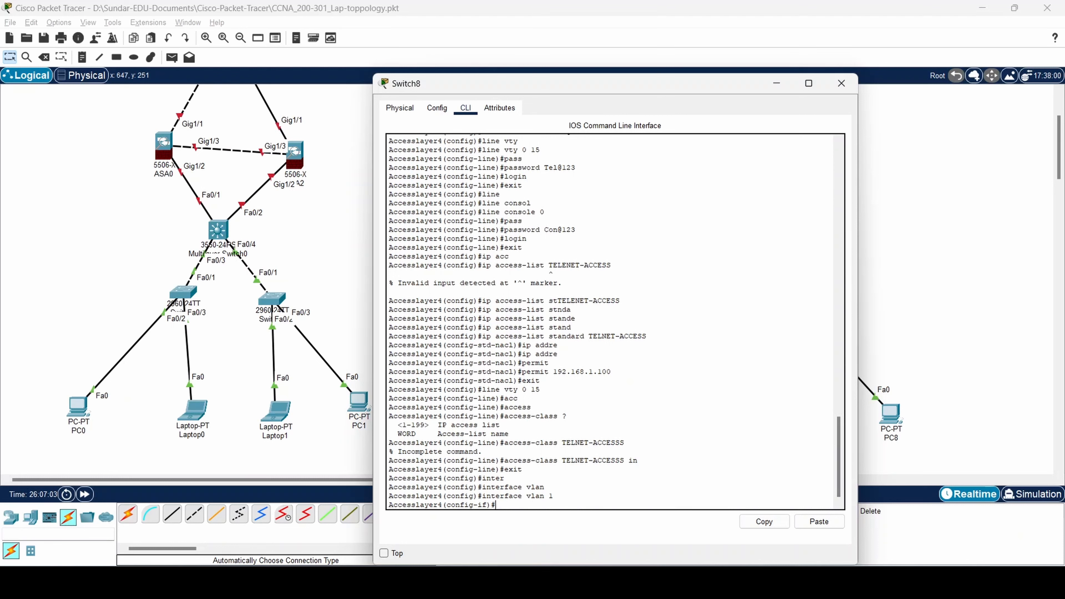
type("ip addr")
key("Tab")
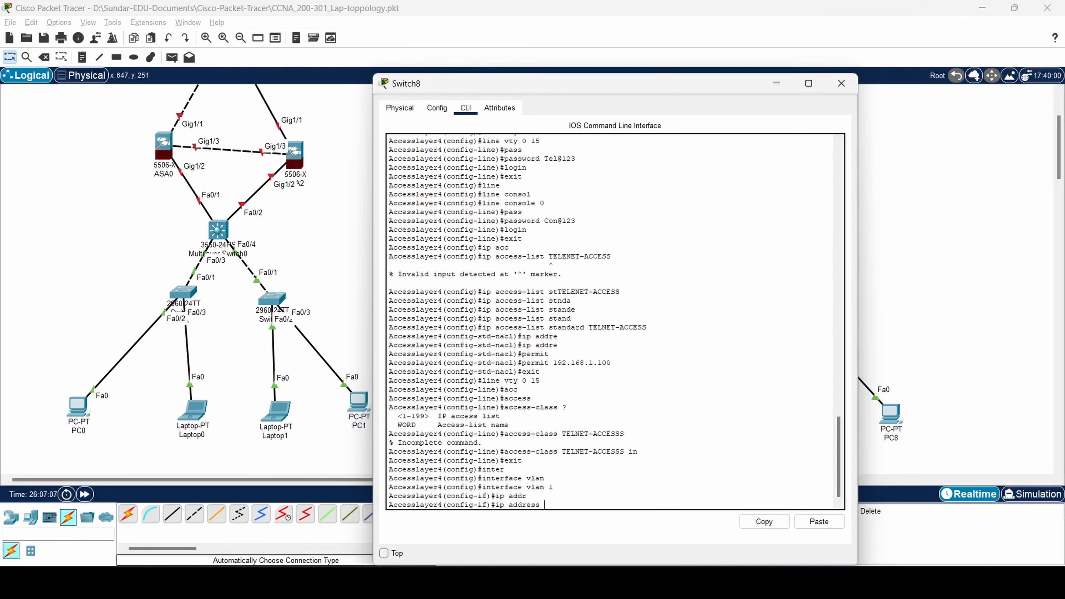
type("192.168.1.50 255.255.255.0")
key("Return")
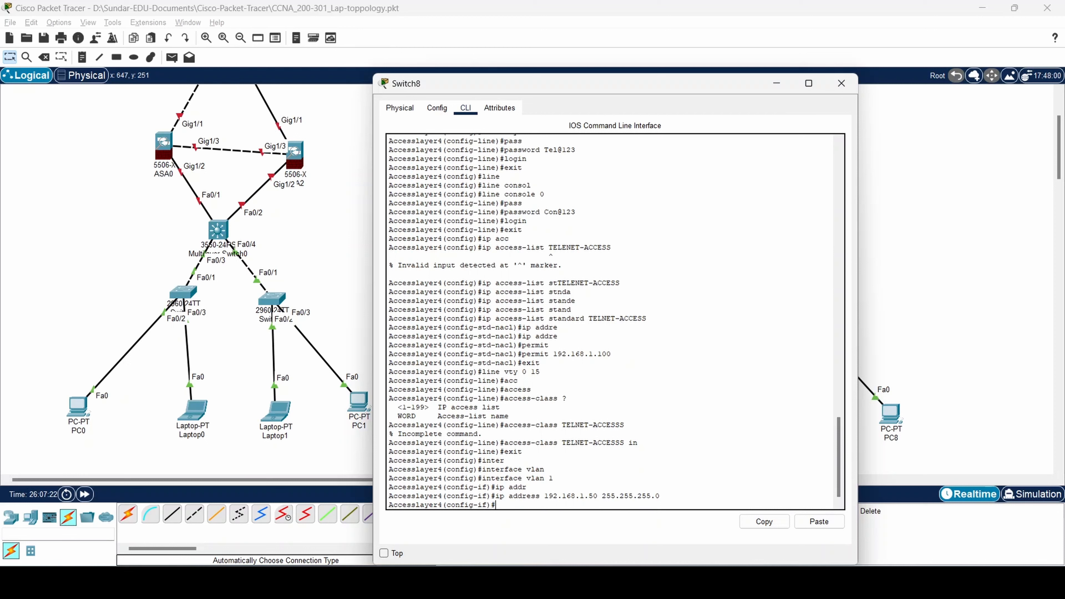
type("exit")
key("Return")
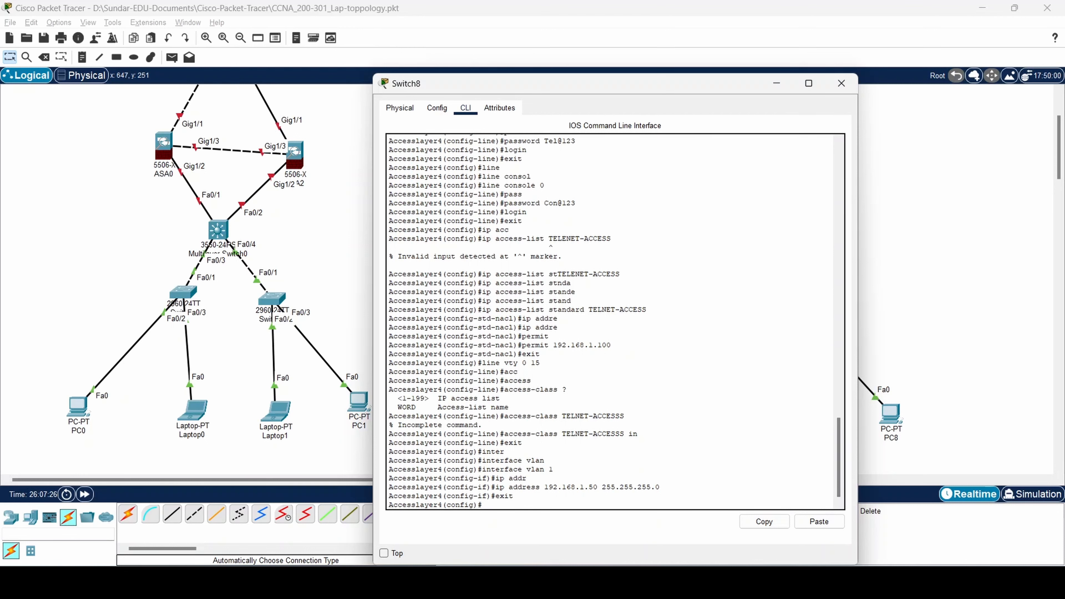
Set the default gateway to 192.168.1.150.
type("ip de")
key("Tab")
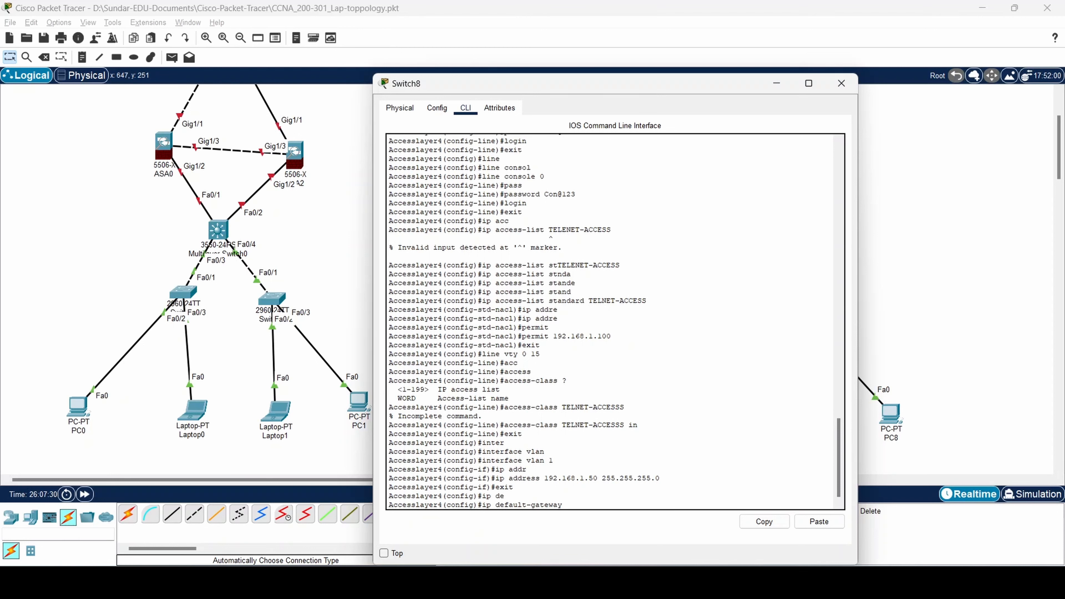
type("192.168.")
type("1.")
type("100")
key("BackSpace")
key("BackSpace")
type("50")
key("Return")
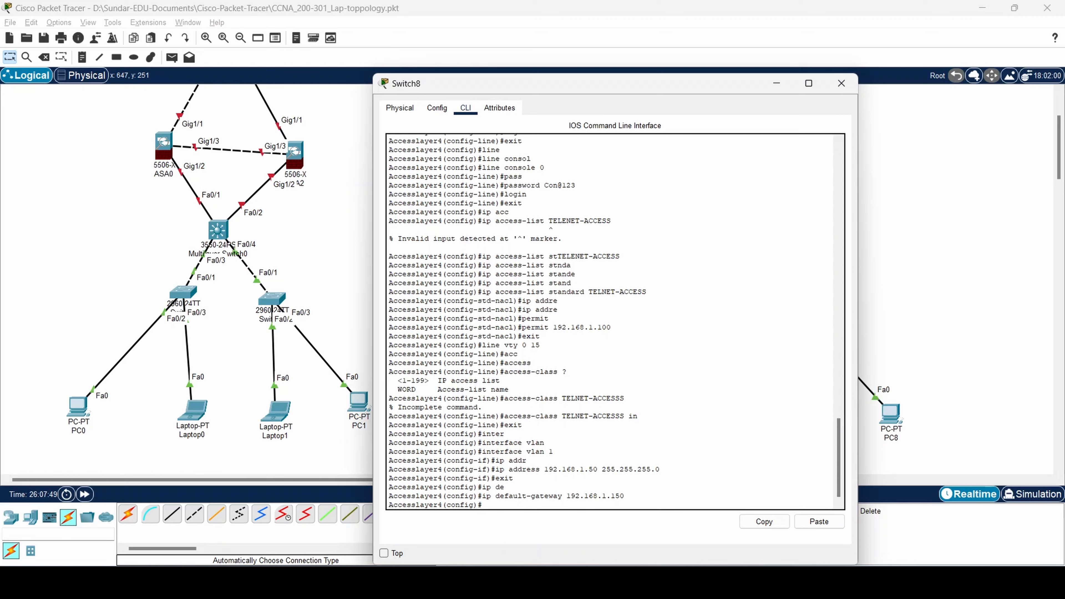
Configure 8.8.8.8 as the NTP server.
type("ntp ser")
key("Tab")
type("8.8.8.8")
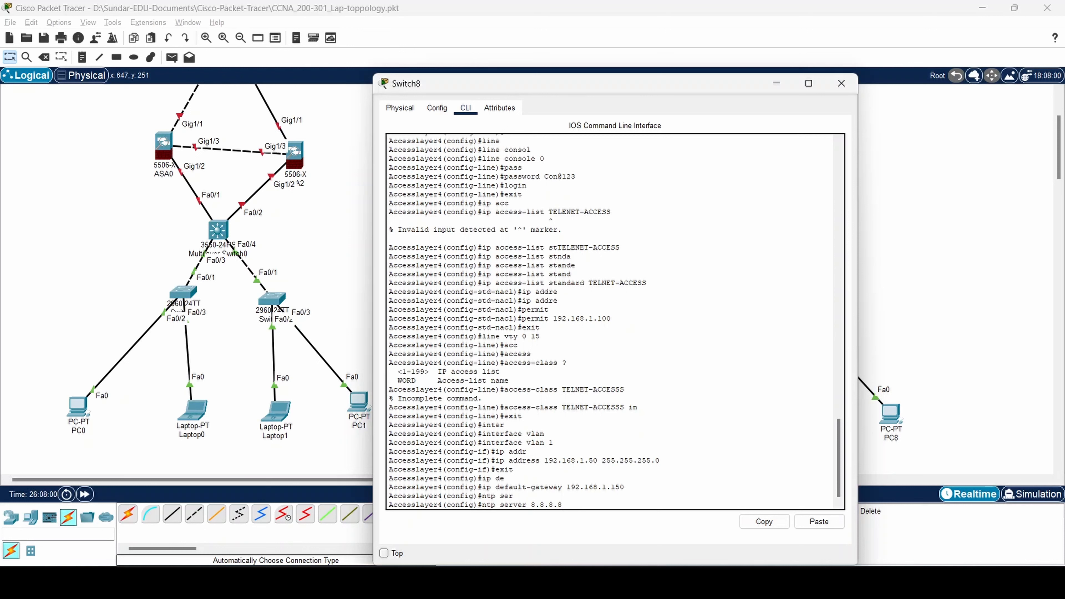
key("Return")
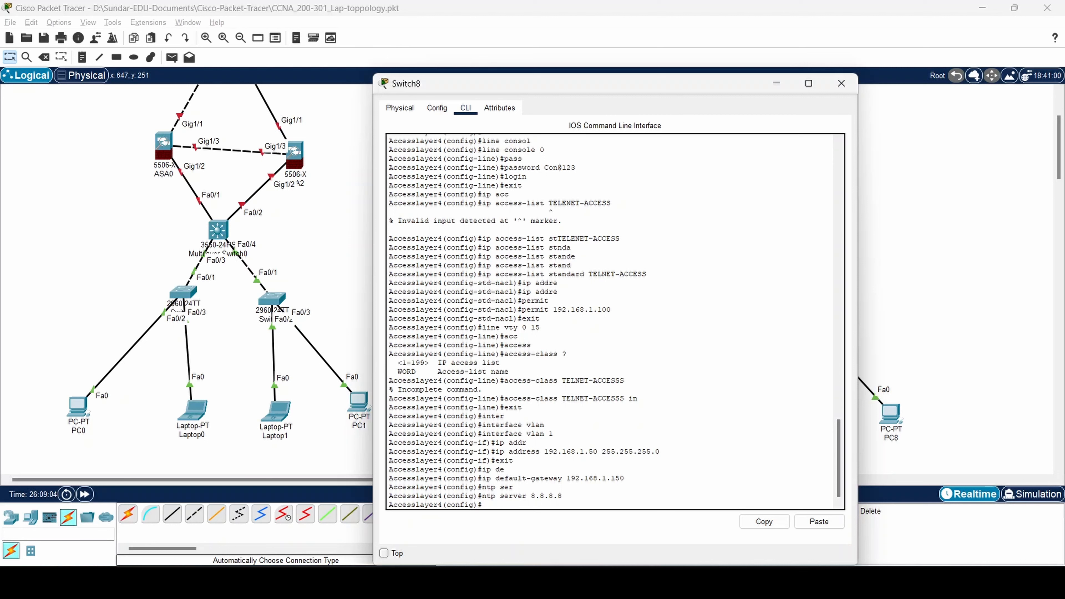
Exit to privileged mode and save the running configuration with wr.
type("exit")
key("Return")
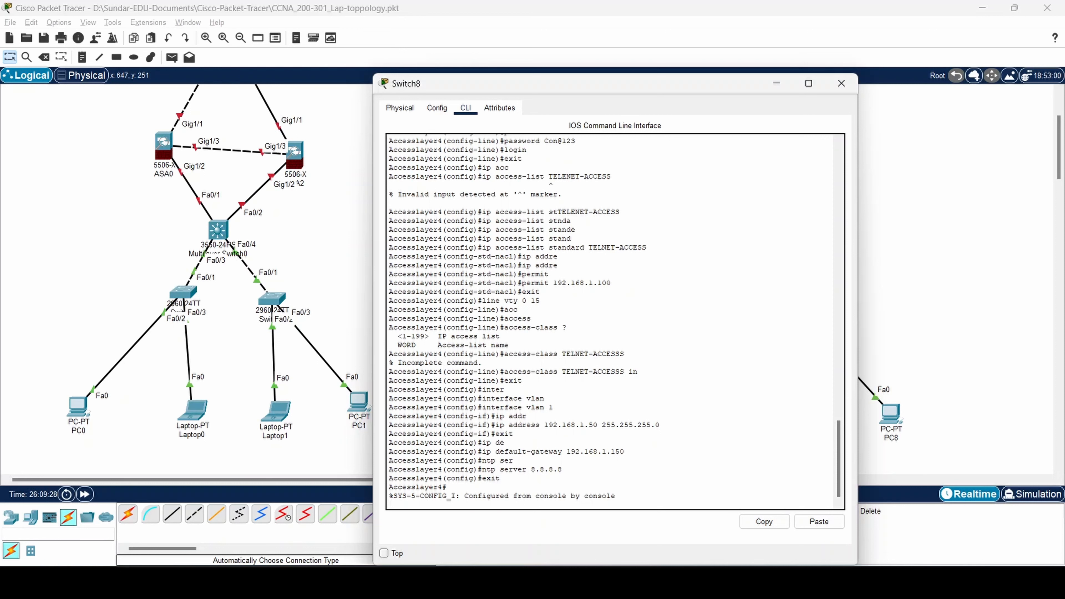
key("Return")
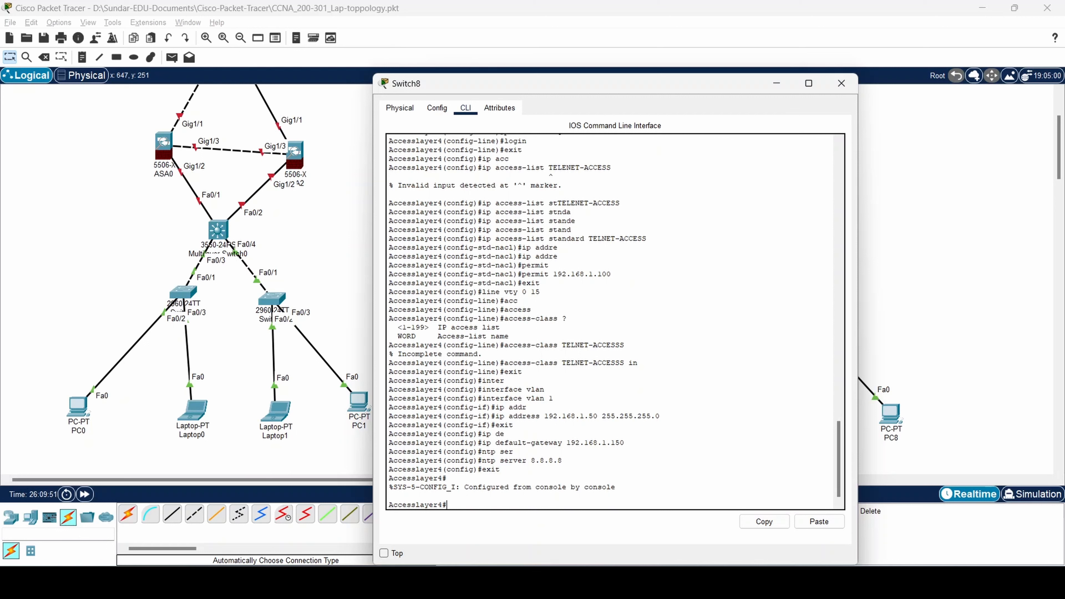
key("Return")
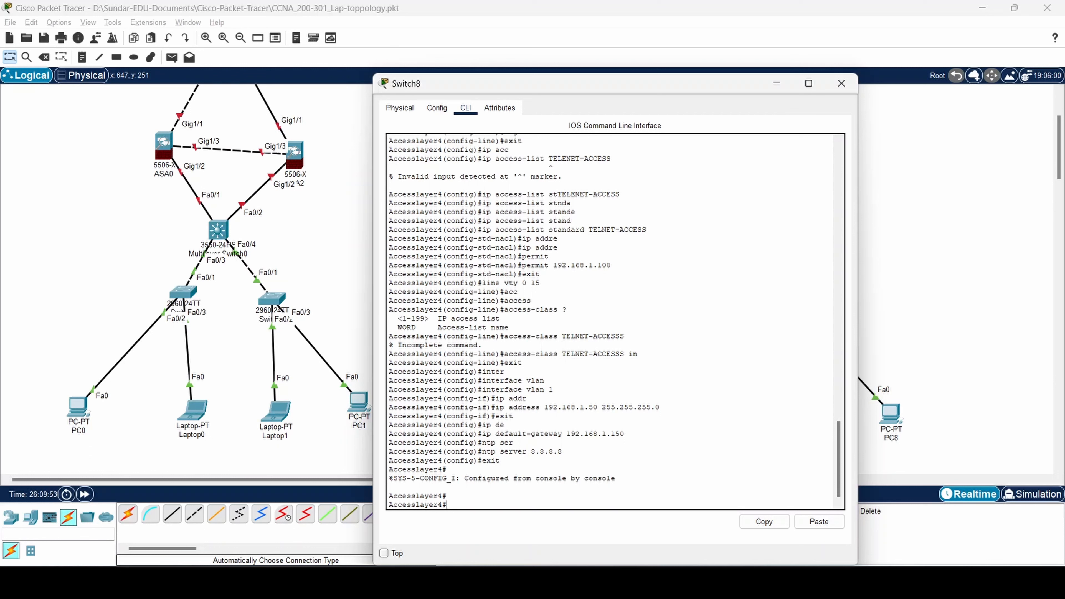
key("Return")
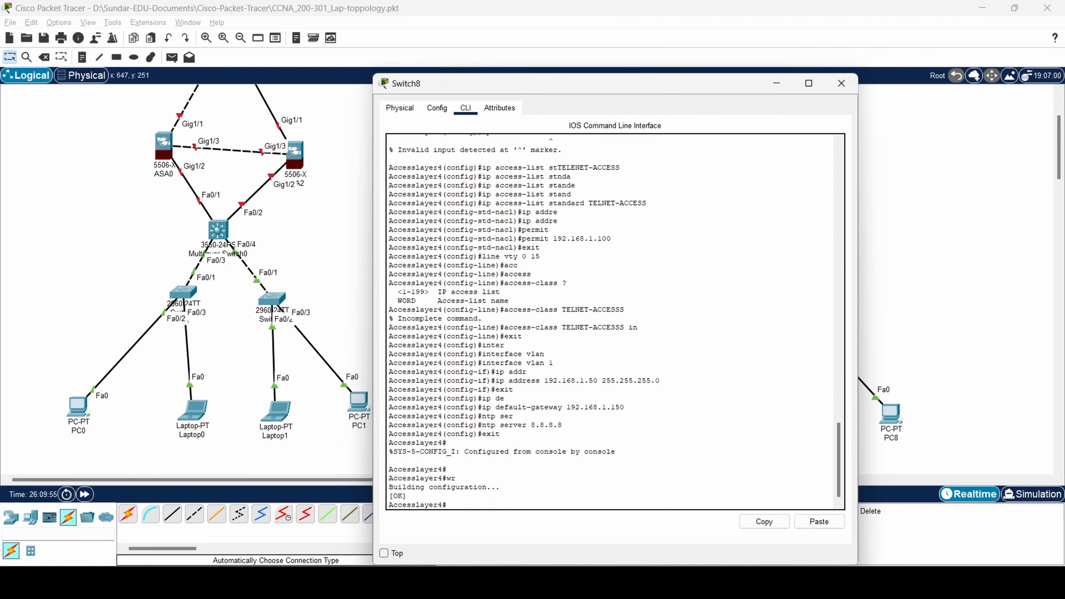